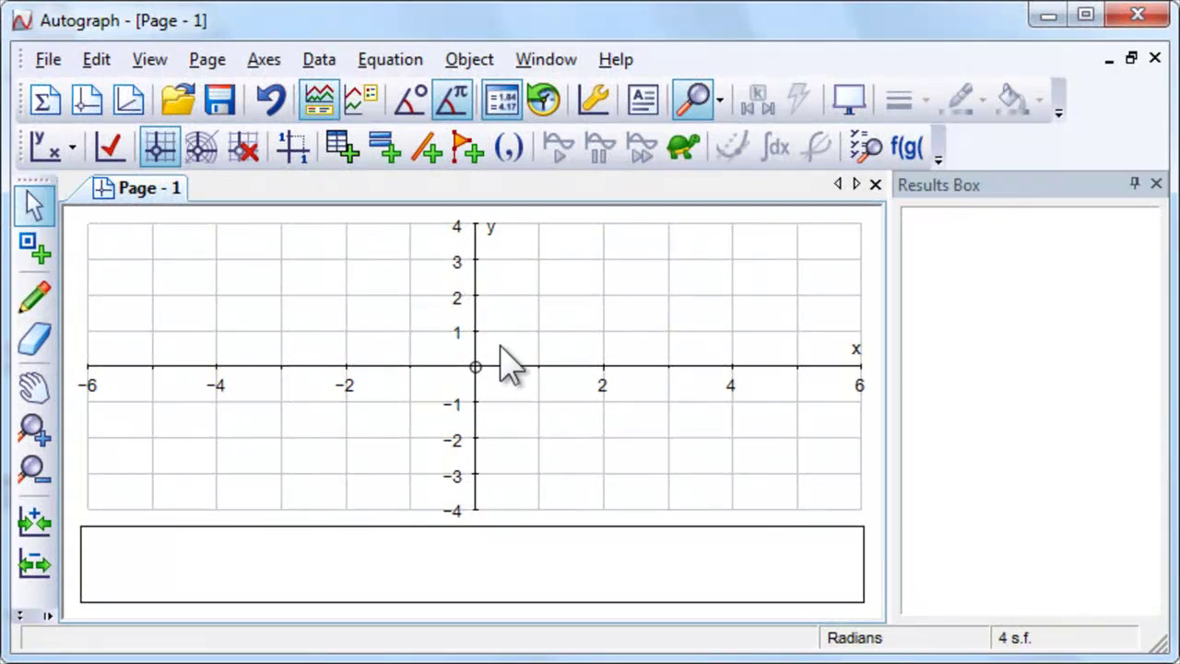
Set the axes range to x −12 to 12 and y −6 to 6
{"action": "left_click", "coordinate": [592, 99]}
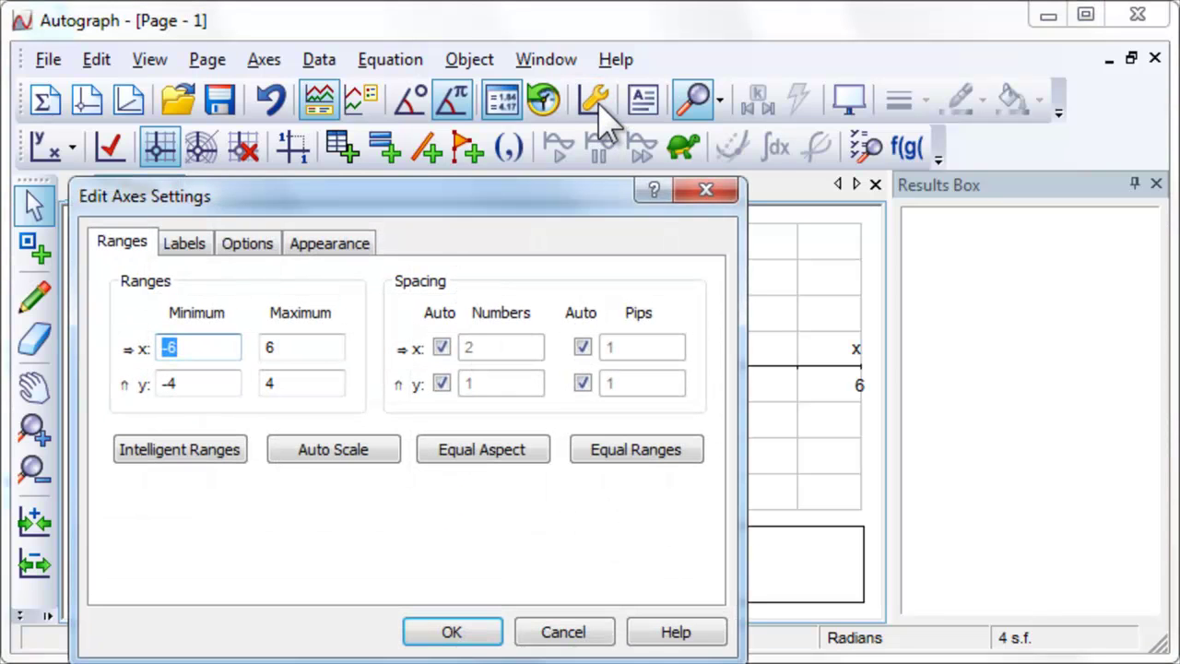
{"action": "key", "text": "Tab"}
{"action": "type", "text": "12"}
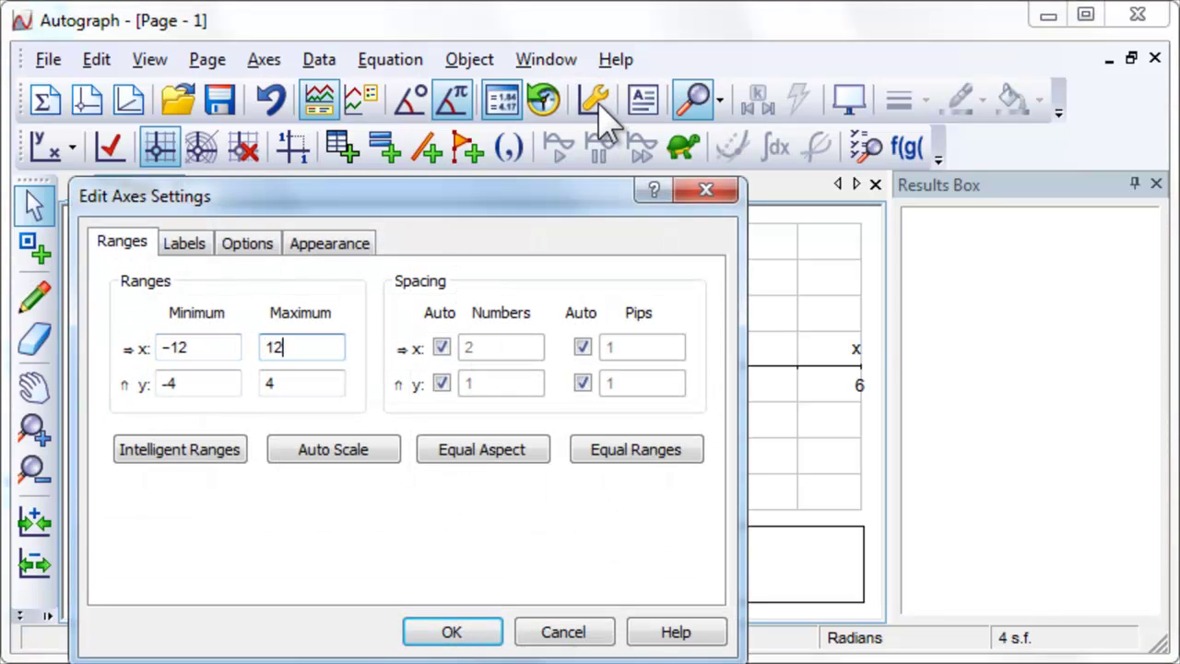
{"action": "key", "text": "Tab"}
{"action": "type", "text": "-"}
{"action": "key", "text": "Tab"}
{"action": "type", "text": "6"}
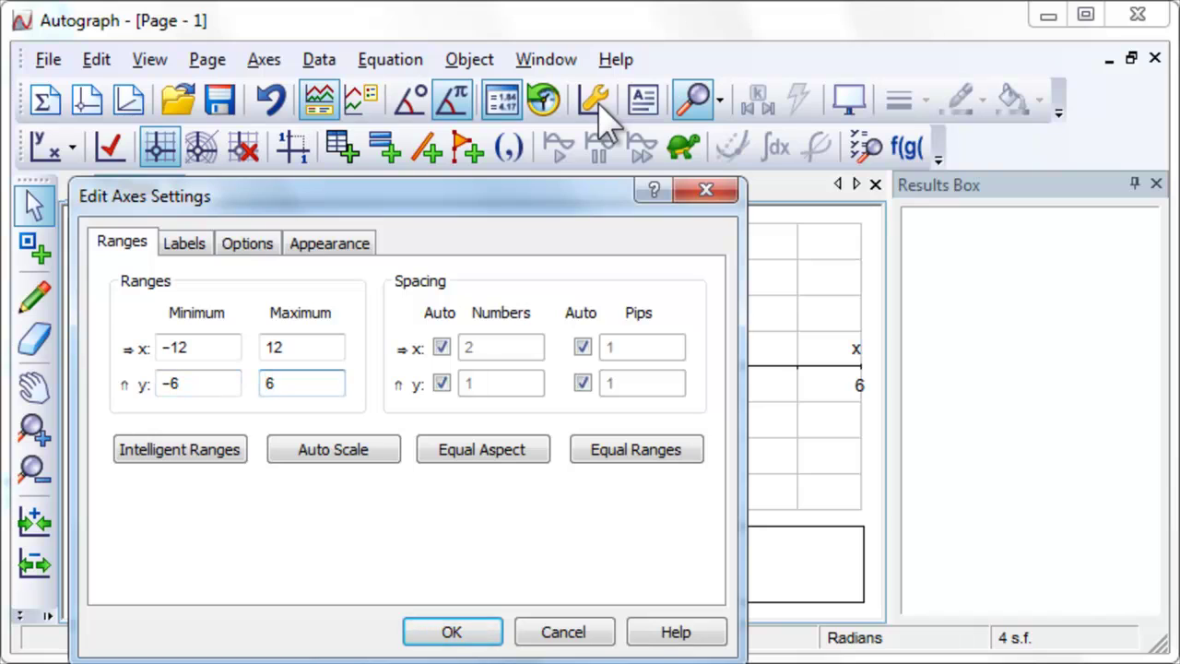
Turn off auto spacing, number the y-axis every 2, and apply equal aspect scaling
{"action": "left_click", "coordinate": [441, 347]}
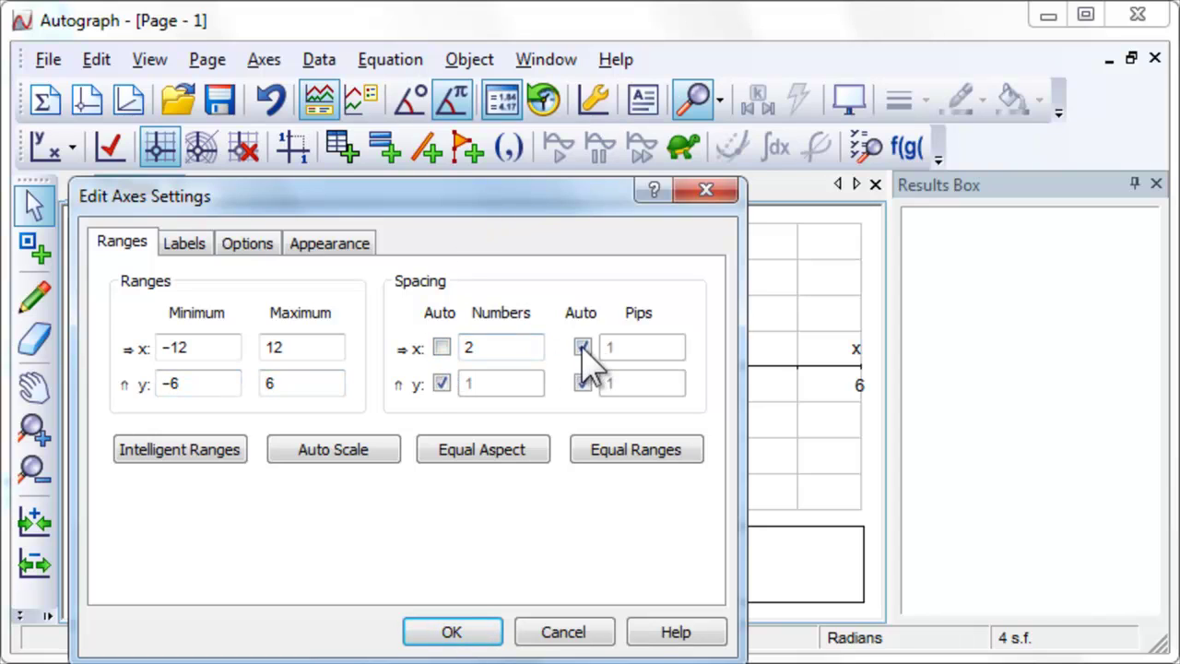
{"action": "left_click", "coordinate": [582, 348]}
{"action": "left_click", "coordinate": [442, 383]}
{"action": "key", "text": "BackSpace"}
{"action": "type", "text": "2"}
{"action": "left_click", "coordinate": [582, 382]}
{"action": "left_click", "coordinate": [452, 633]}
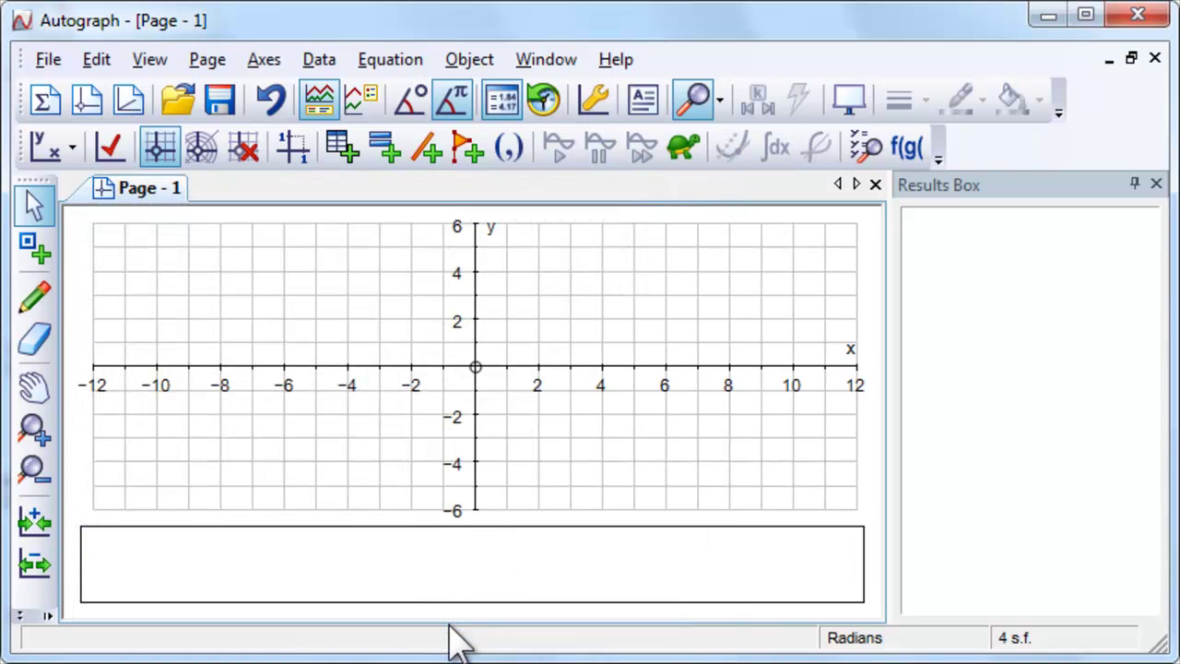
{"action": "left_click", "coordinate": [291, 152]}
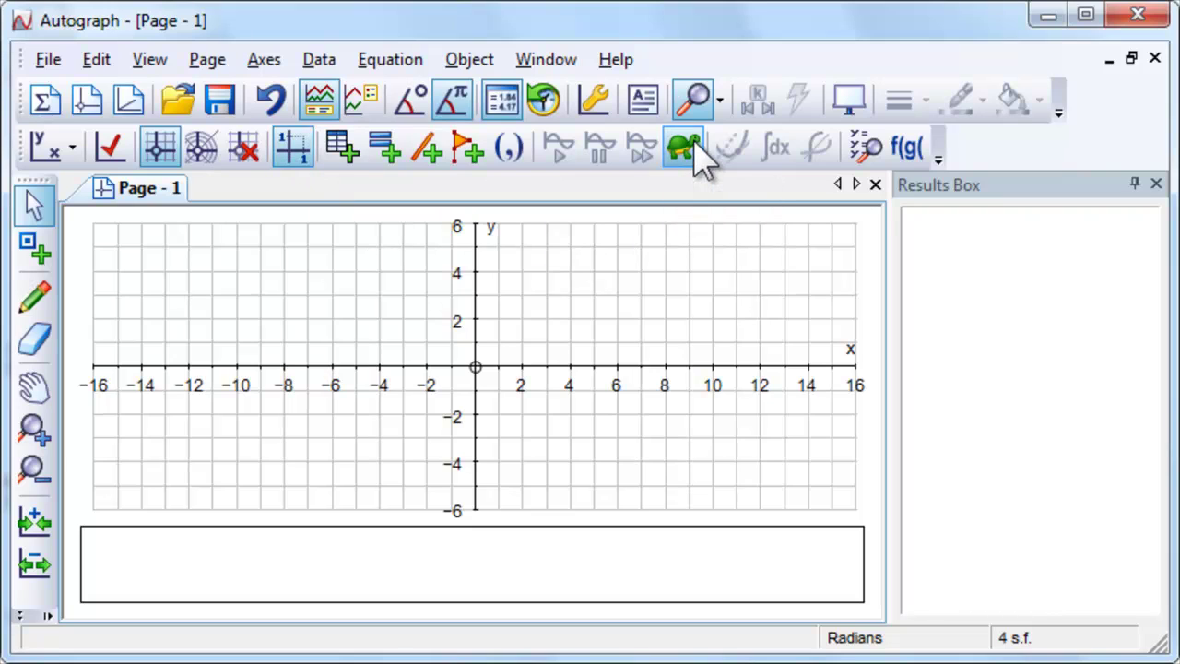
Plot Equation 1, y = ax² + bx + c, with constant c set to −2
{"action": "left_click", "coordinate": [395, 155]}
{"action": "type", "text": "y = ax² + bx + c"}
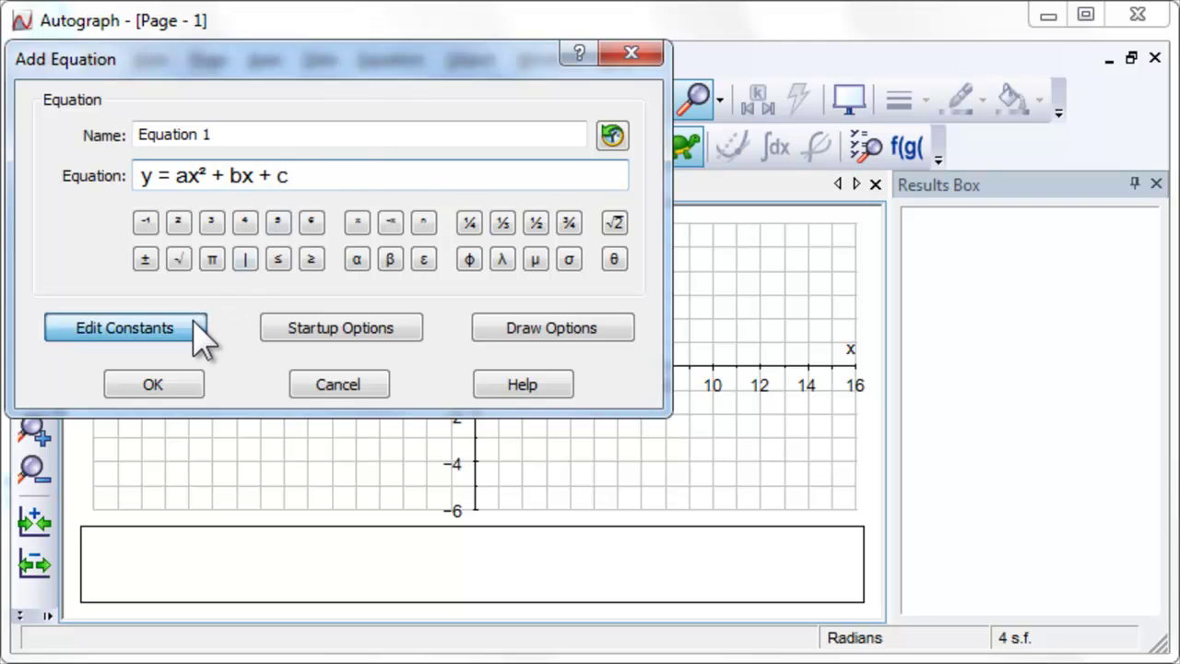
{"action": "left_click", "coordinate": [196, 323]}
{"action": "left_click", "coordinate": [93, 329]}
{"action": "type", "text": "-2"}
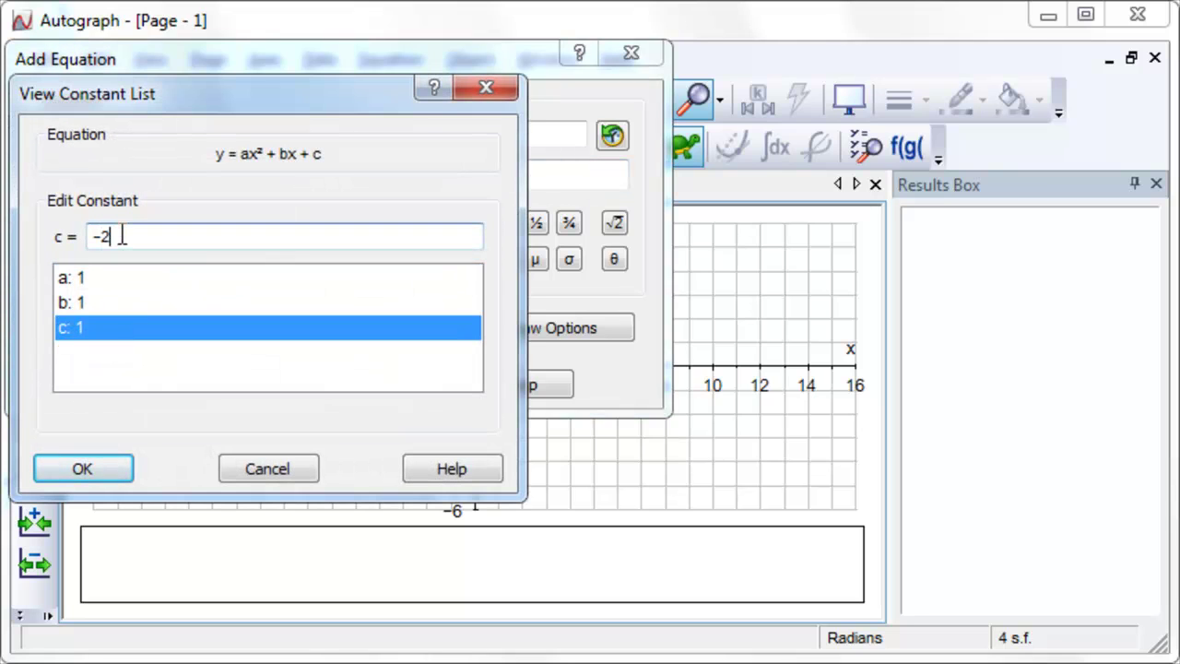
{"action": "left_click", "coordinate": [81, 470]}
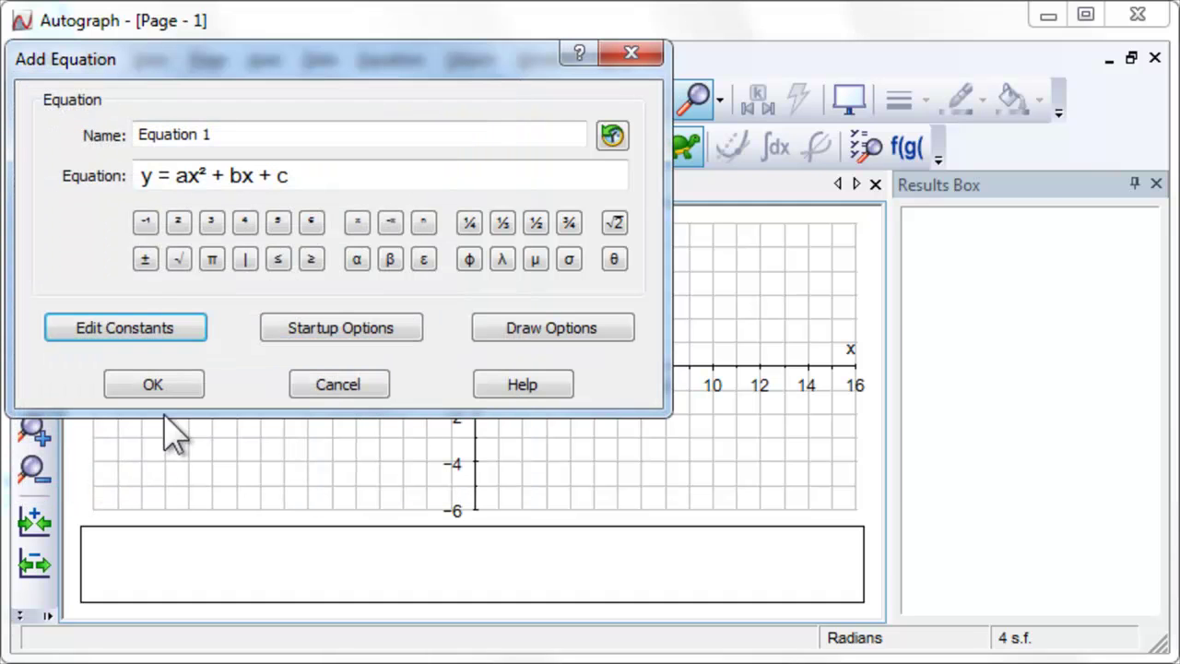
{"action": "left_click", "coordinate": [180, 387]}
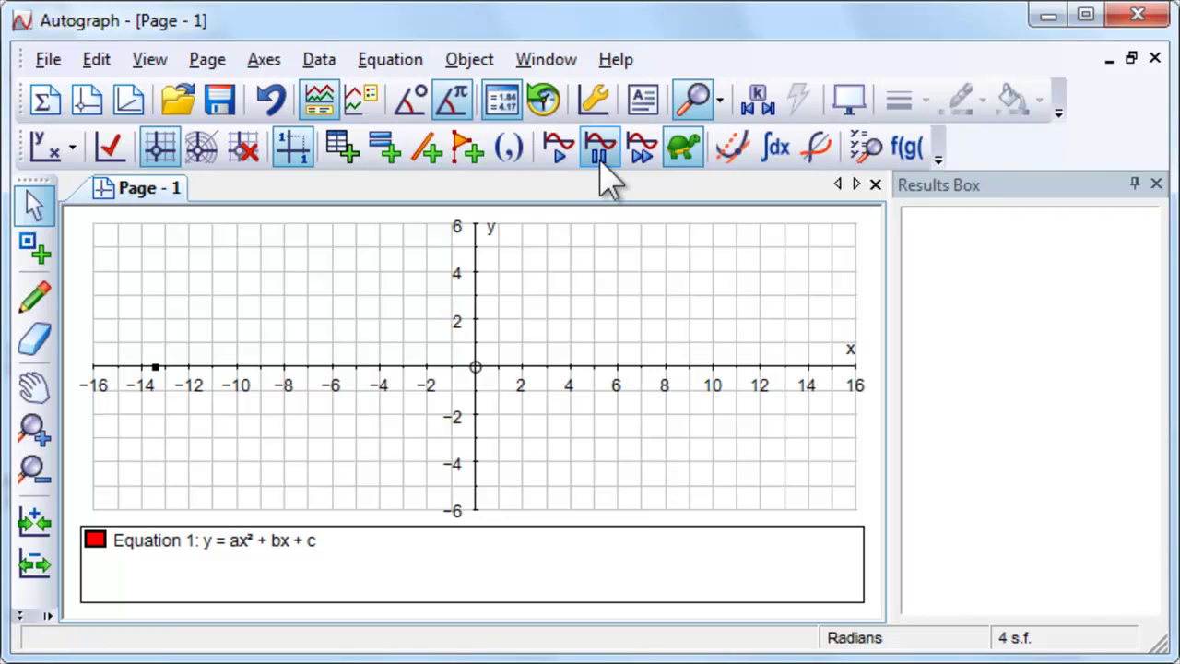
Freehand-circle the x-intercepts near −2 and 1 and the y-intercept at −2
{"action": "left_click", "coordinate": [39, 299]}
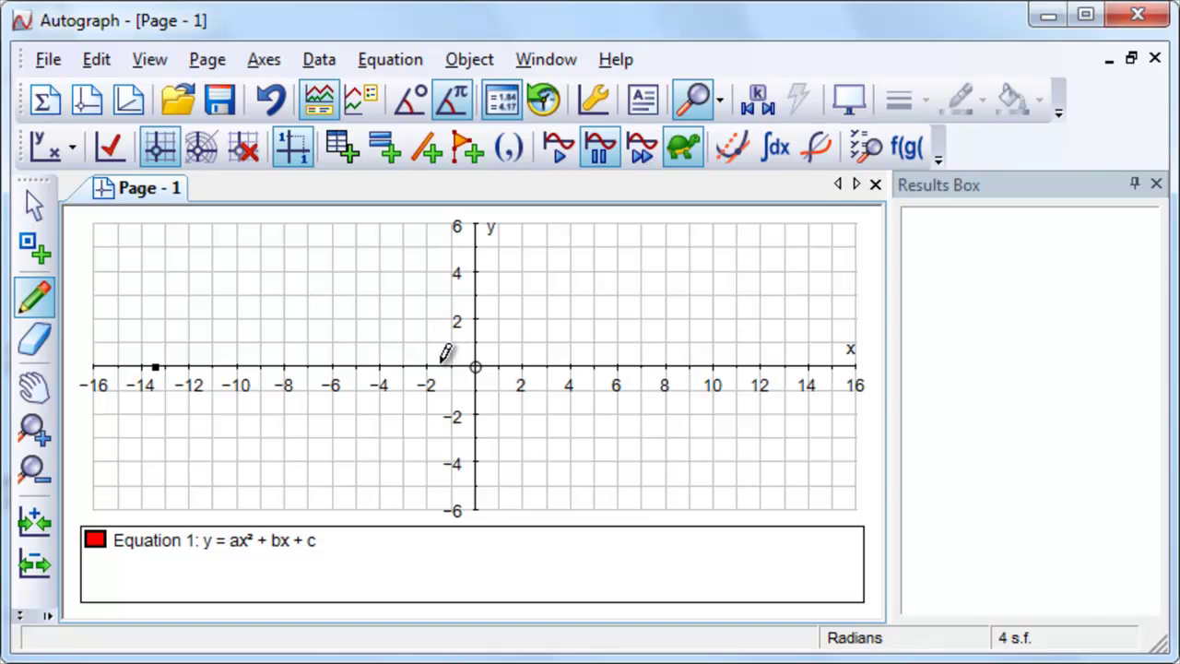
{"action": "left_click_drag", "start_coordinate": [428, 360], "coordinate": [434, 368]}
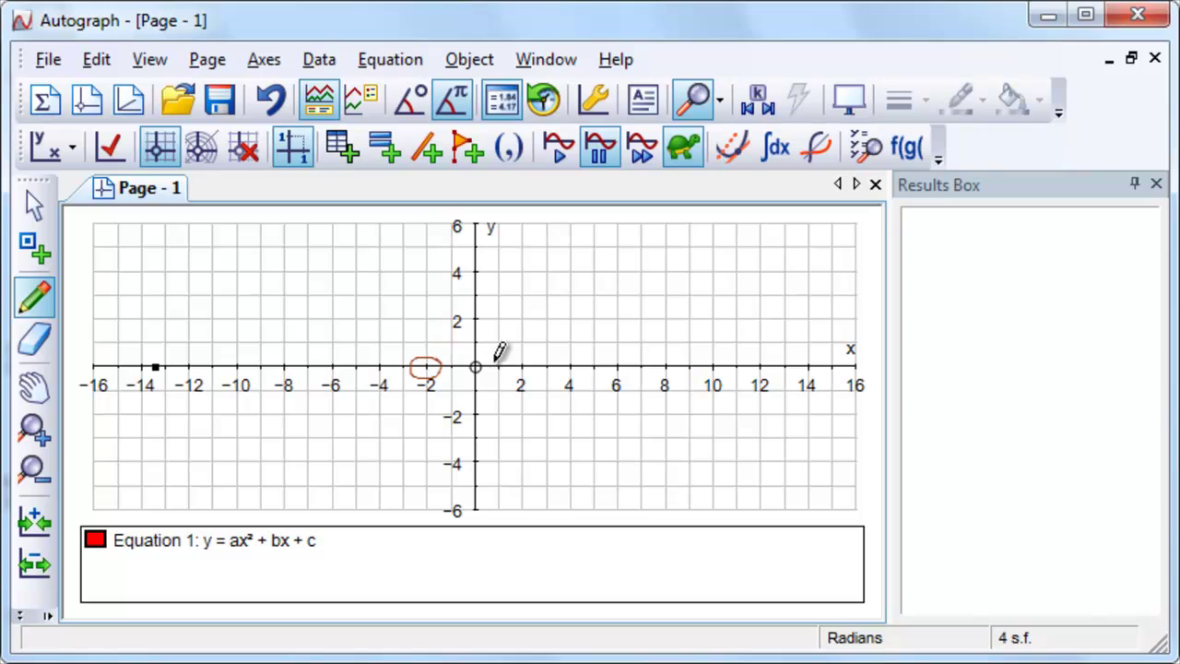
{"action": "mouse_move", "coordinate": [509, 362]}
{"action": "left_mouse_down"}
{"action": "mouse_move", "coordinate": [484, 361]}
{"action": "mouse_move", "coordinate": [499, 373]}
{"action": "left_mouse_up"}
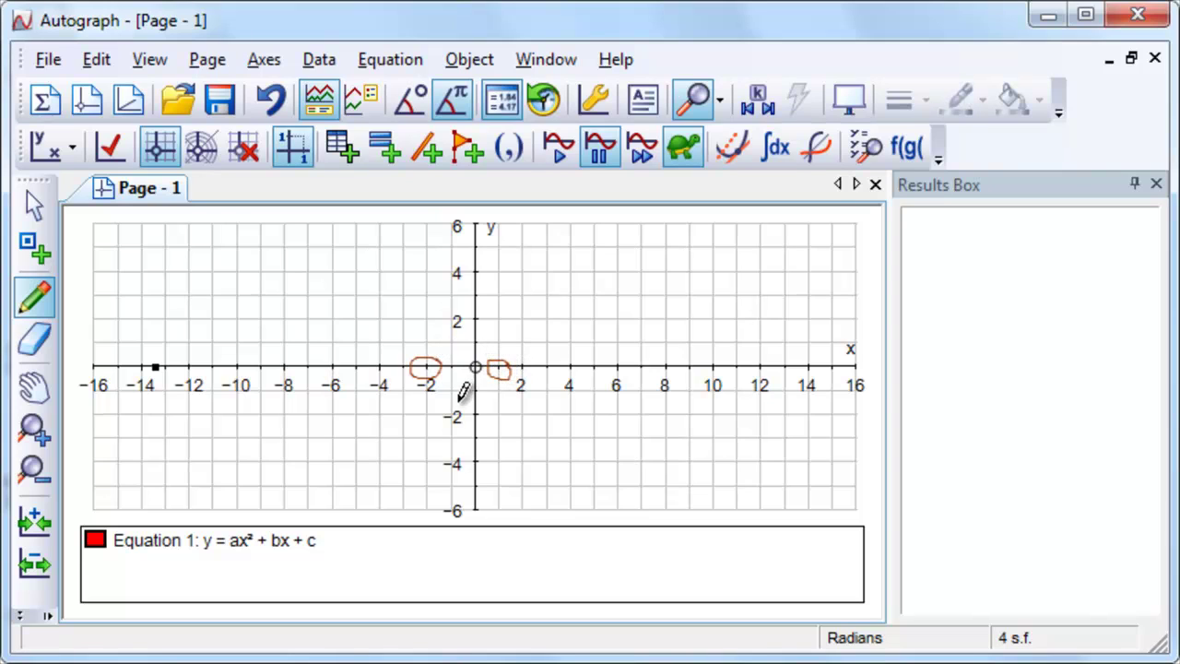
{"action": "mouse_move", "coordinate": [467, 418]}
{"action": "left_mouse_down"}
{"action": "mouse_move", "coordinate": [467, 408]}
{"action": "mouse_move", "coordinate": [461, 416]}
{"action": "mouse_move", "coordinate": [477, 415]}
{"action": "left_mouse_up"}
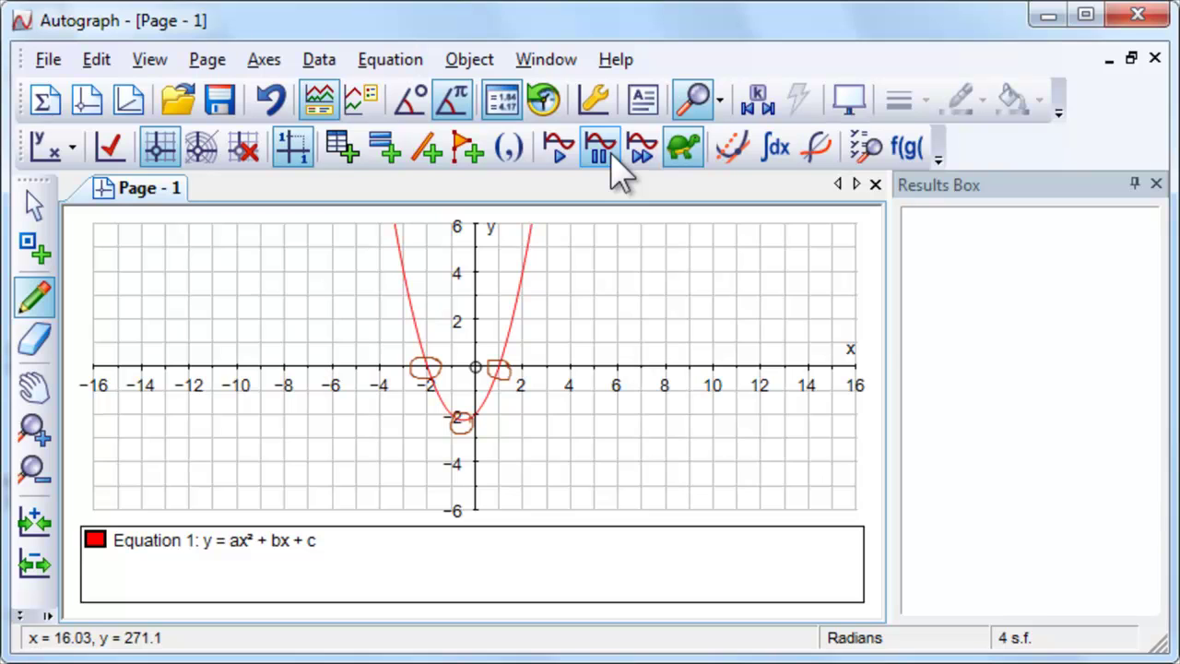
Enter Equation 2, the symmetry line x = −b/(2a)
{"action": "left_click", "coordinate": [383, 146]}
{"action": "type", "text": "x = −b/(2a"}
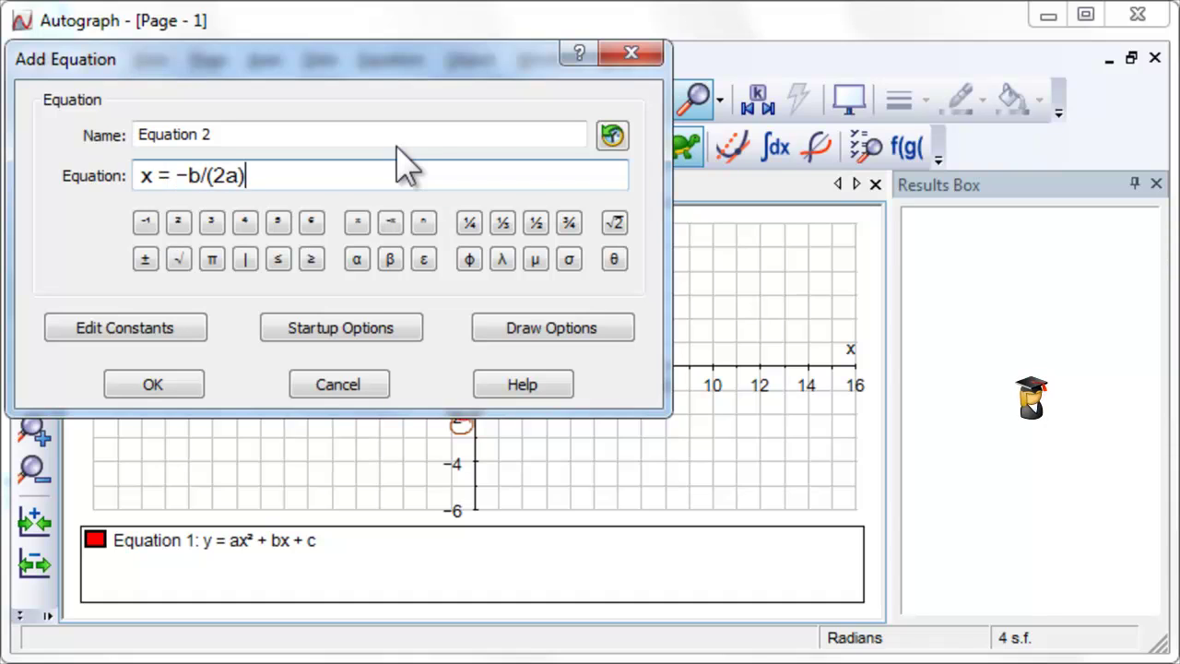
{"action": "left_click", "coordinate": [199, 392]}
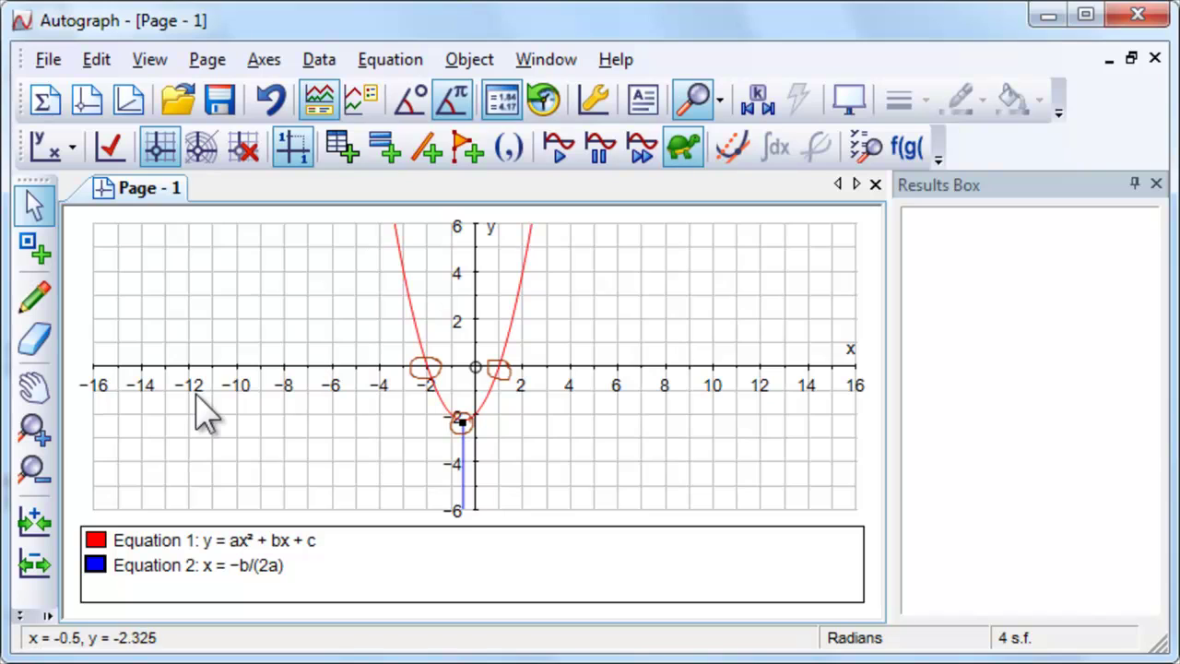
Finish plotting the symmetry line and place the Constant Controller beside the graph
{"action": "left_click", "coordinate": [648, 173]}
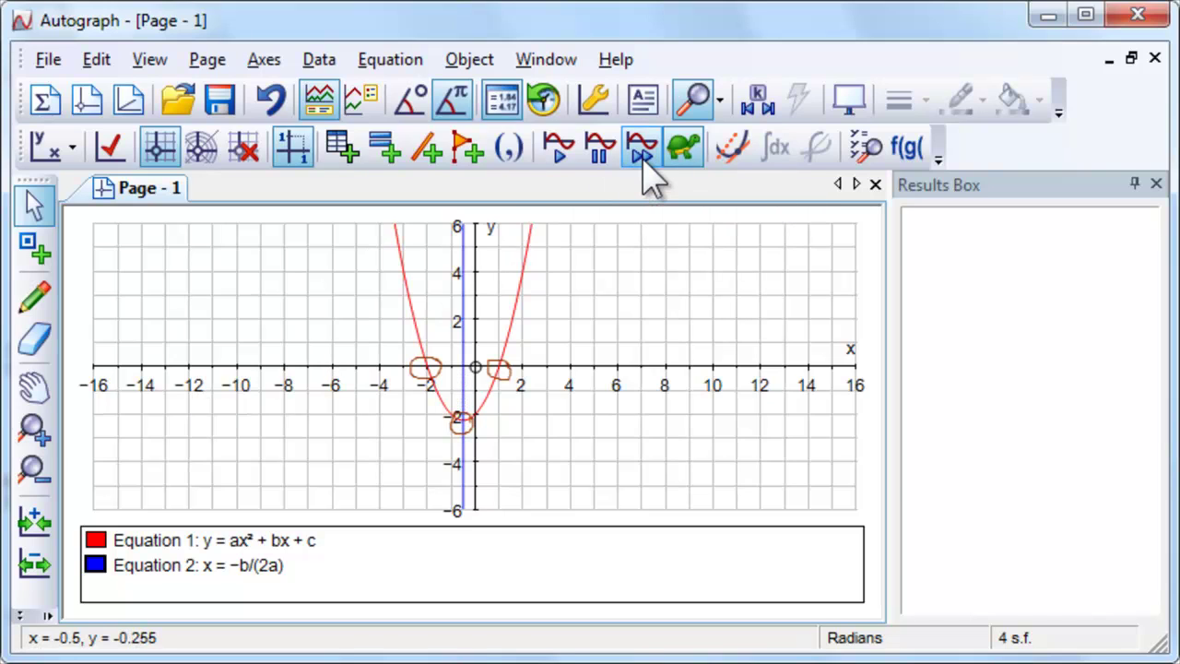
{"action": "left_click", "coordinate": [757, 98]}
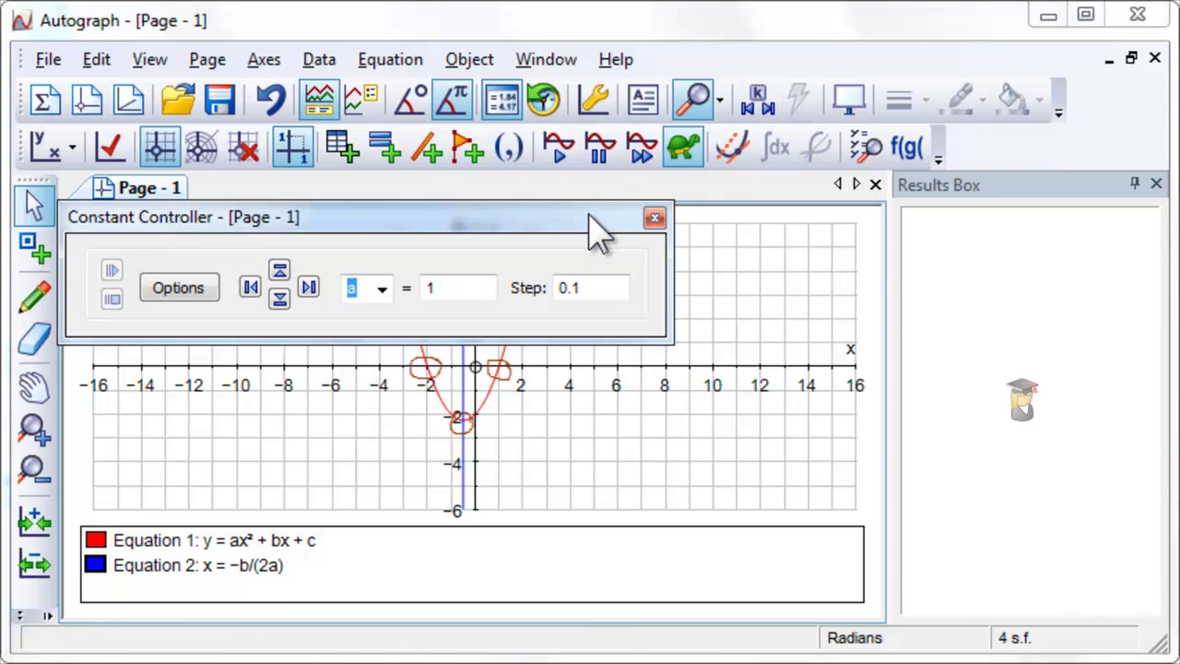
{"action": "left_click_drag", "start_coordinate": [598, 235], "coordinate": [913, 69]}
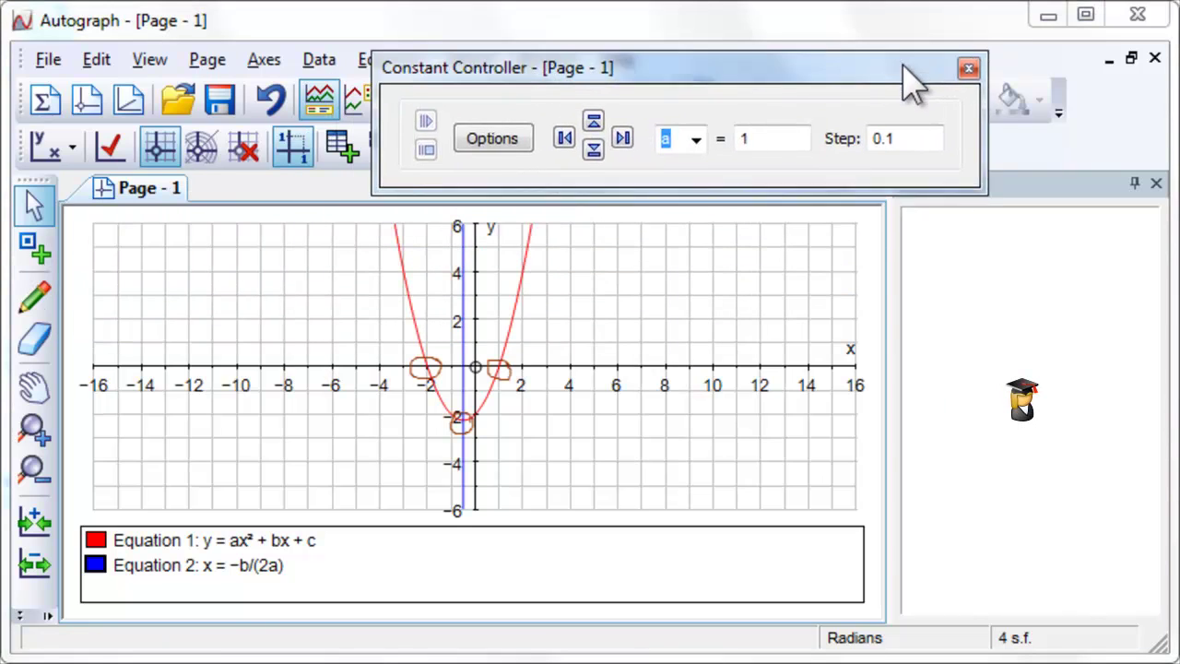
Step constant a up, then down to 0.2
{"action": "left_click", "coordinate": [594, 106]}
{"action": "left_click", "coordinate": [595, 106]}
{"action": "left_click", "coordinate": [594, 135]}
{"action": "left_click", "coordinate": [595, 136]}
{"action": "left_click", "coordinate": [594, 135]}
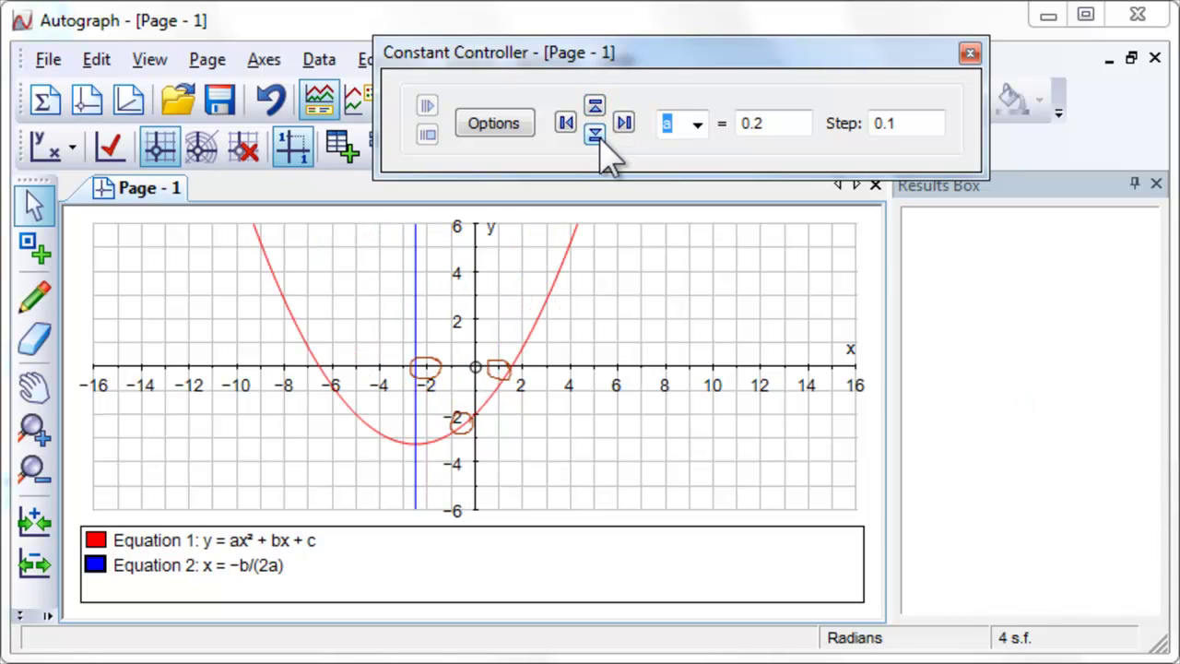
Vary constant b up and down, ending at −0.8
{"action": "left_click", "coordinate": [698, 125]}
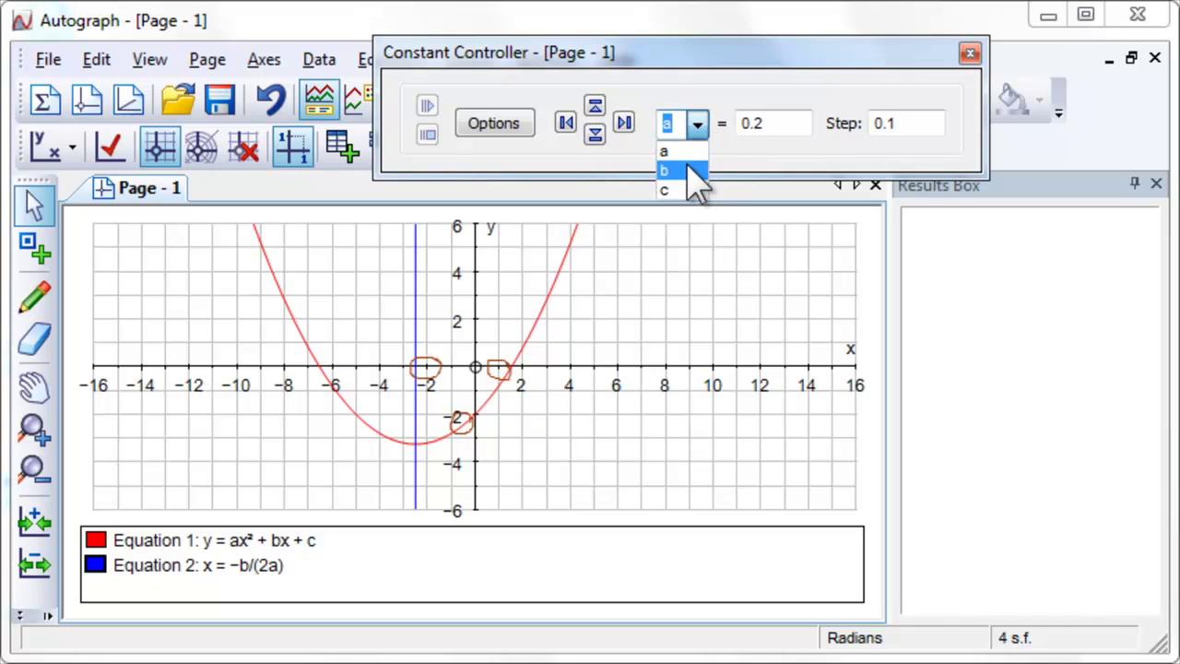
{"action": "left_click", "coordinate": [687, 171]}
{"action": "left_click", "coordinate": [595, 106]}
{"action": "double_click", "coordinate": [595, 106]}
{"action": "left_click", "coordinate": [594, 136]}
{"action": "double_click", "coordinate": [595, 135]}
{"action": "triple_click", "coordinate": [595, 135]}
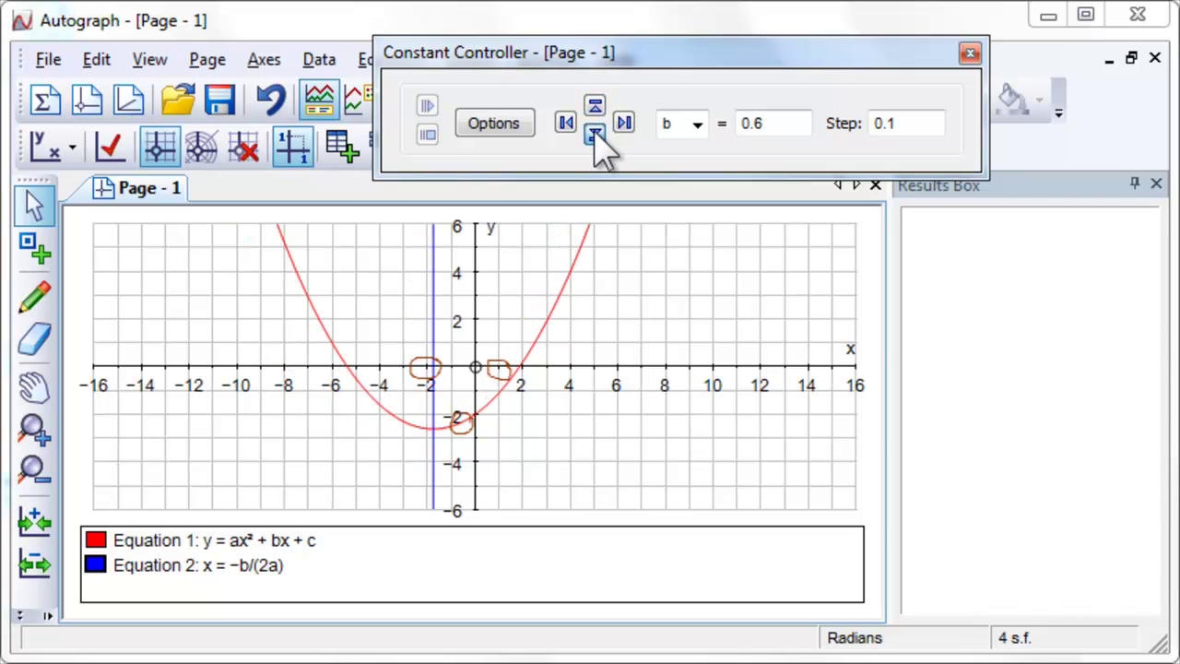
{"action": "triple_click", "coordinate": [595, 136]}
{"action": "double_click", "coordinate": [595, 136]}
{"action": "triple_click", "coordinate": [595, 136]}
{"action": "left_click", "coordinate": [594, 135]}
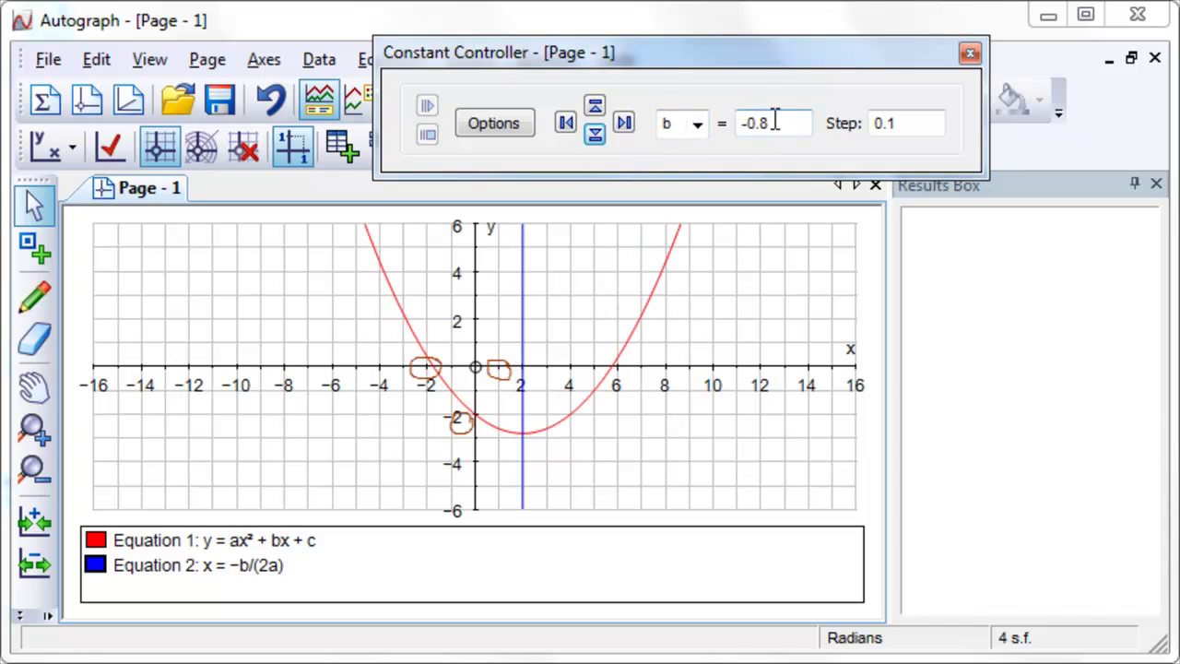
Vary constant c up and down, ending at −1.9
{"action": "left_click", "coordinate": [698, 124]}
{"action": "left_click", "coordinate": [687, 190]}
{"action": "double_click", "coordinate": [595, 107]}
{"action": "triple_click", "coordinate": [595, 107]}
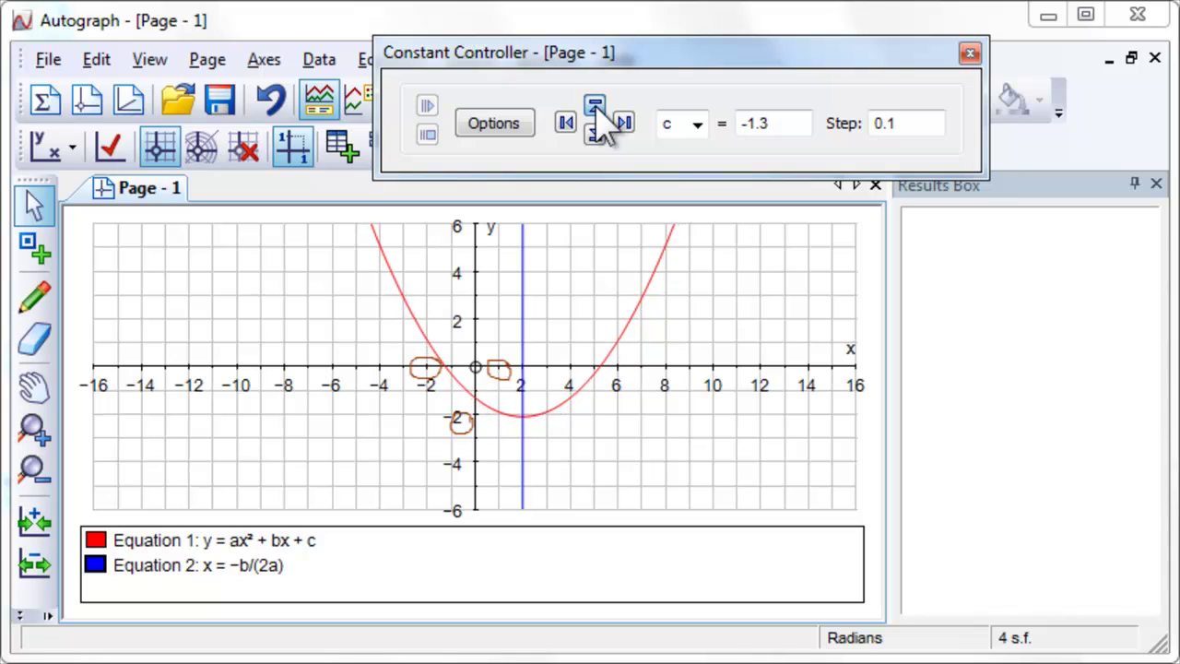
{"action": "left_click", "coordinate": [595, 107]}
{"action": "double_click", "coordinate": [595, 136]}
{"action": "triple_click", "coordinate": [595, 136]}
{"action": "left_click", "coordinate": [595, 135]}
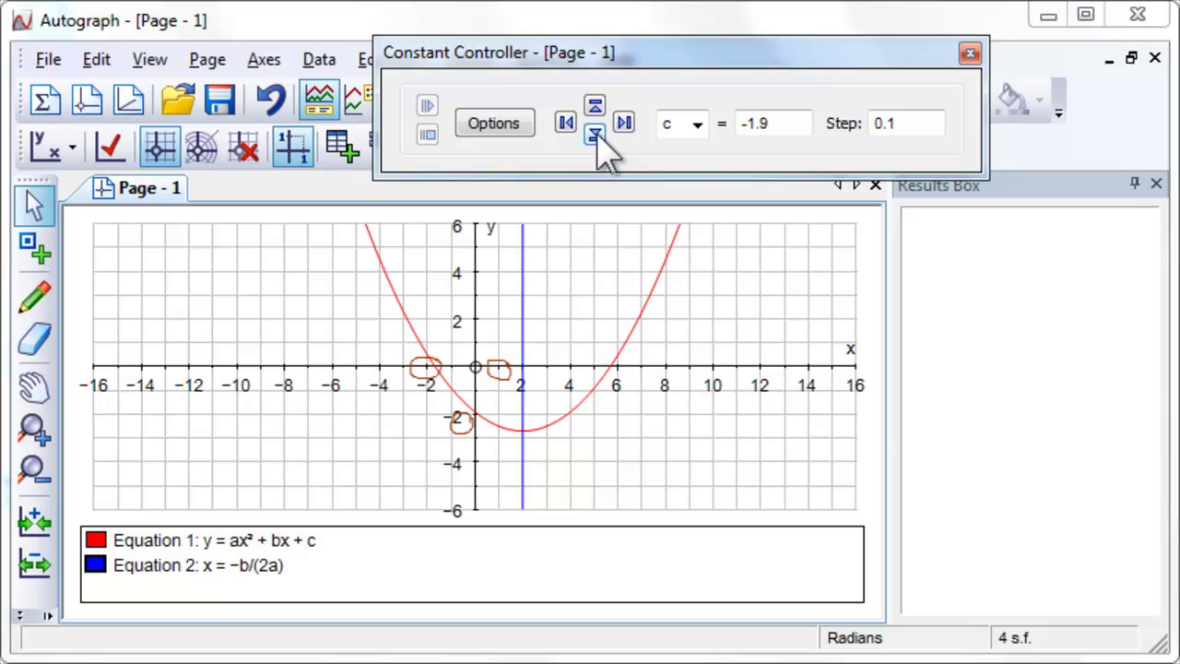
Type 1 as the value of constant c
{"action": "double_click", "coordinate": [783, 124]}
{"action": "left_click", "coordinate": [783, 123]}
{"action": "left_click_drag", "start_coordinate": [783, 124], "coordinate": [701, 138]}
{"action": "type", "text": "1"}
Set constants a and b to 1 and commit to redraw the graph
{"action": "left_click", "coordinate": [698, 126]}
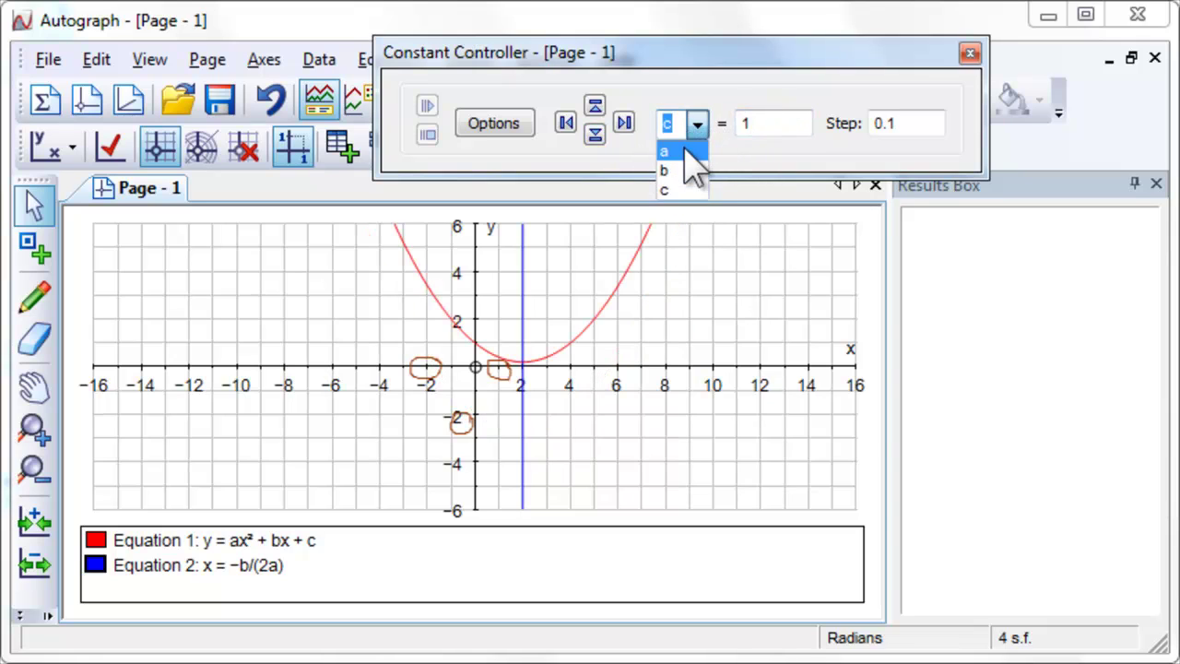
{"action": "left_click", "coordinate": [687, 152]}
{"action": "double_click", "coordinate": [764, 123]}
{"action": "type", "text": "1"}
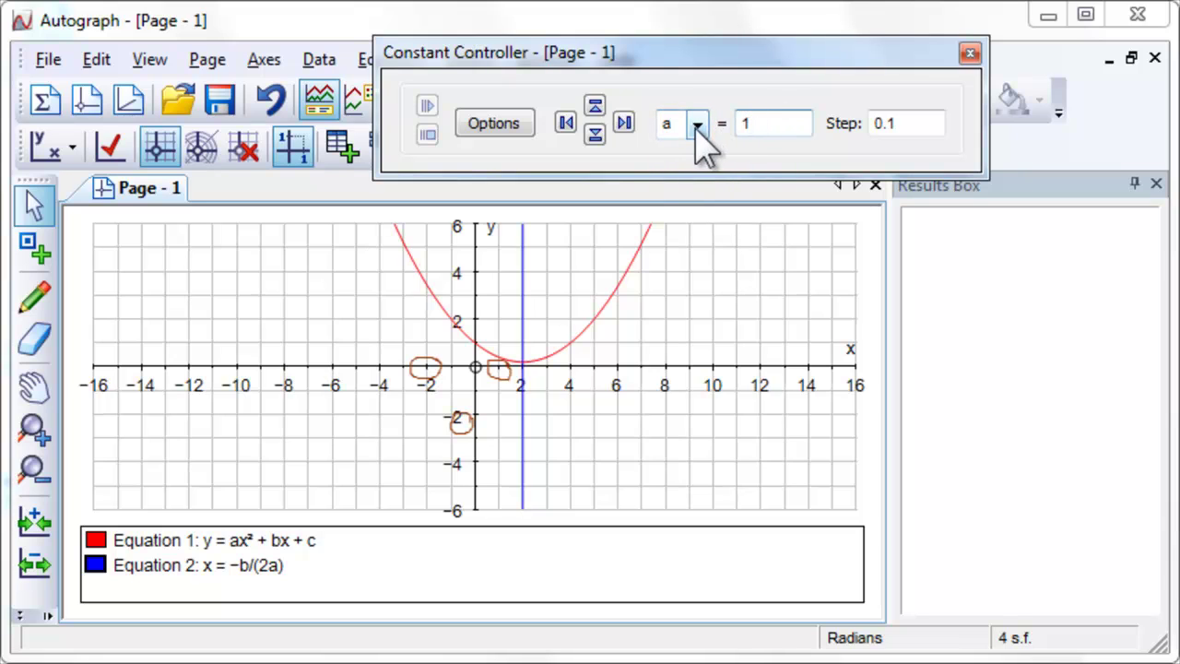
{"action": "left_click", "coordinate": [698, 125]}
{"action": "left_click", "coordinate": [691, 168]}
{"action": "double_click", "coordinate": [782, 123]}
{"action": "type", "text": "1"}
{"action": "left_click", "coordinate": [893, 123]}
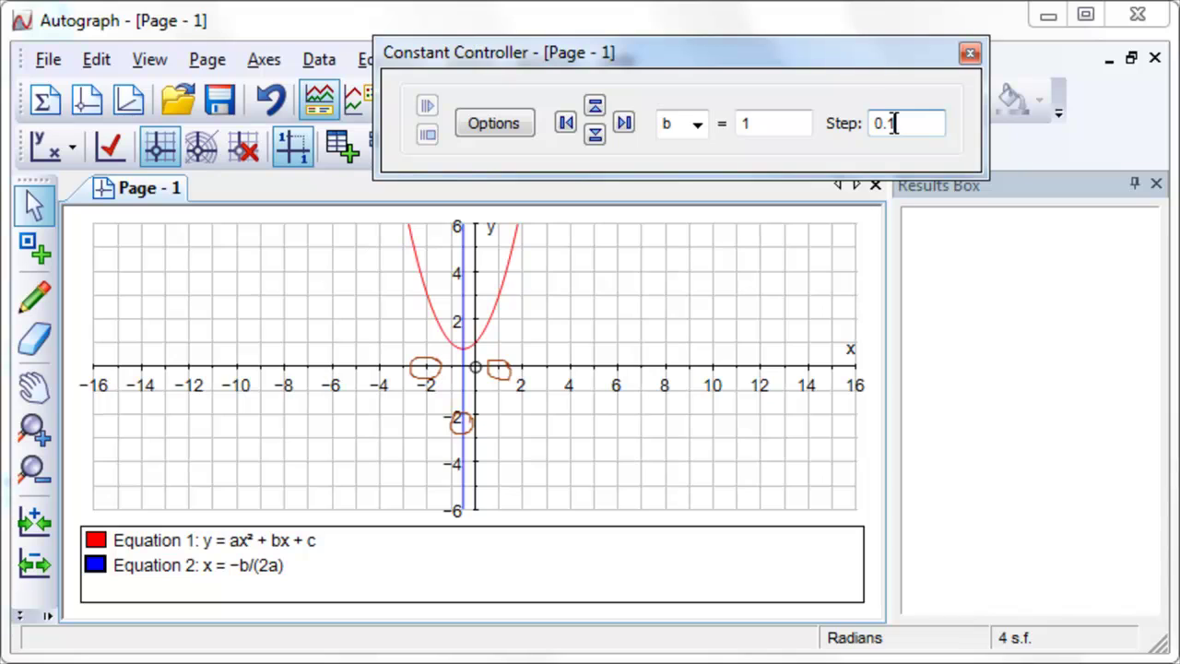
Delete the symmetry line x = −b/(2a)
{"action": "left_click", "coordinate": [466, 280]}
{"action": "right_click", "coordinate": [595, 429]}
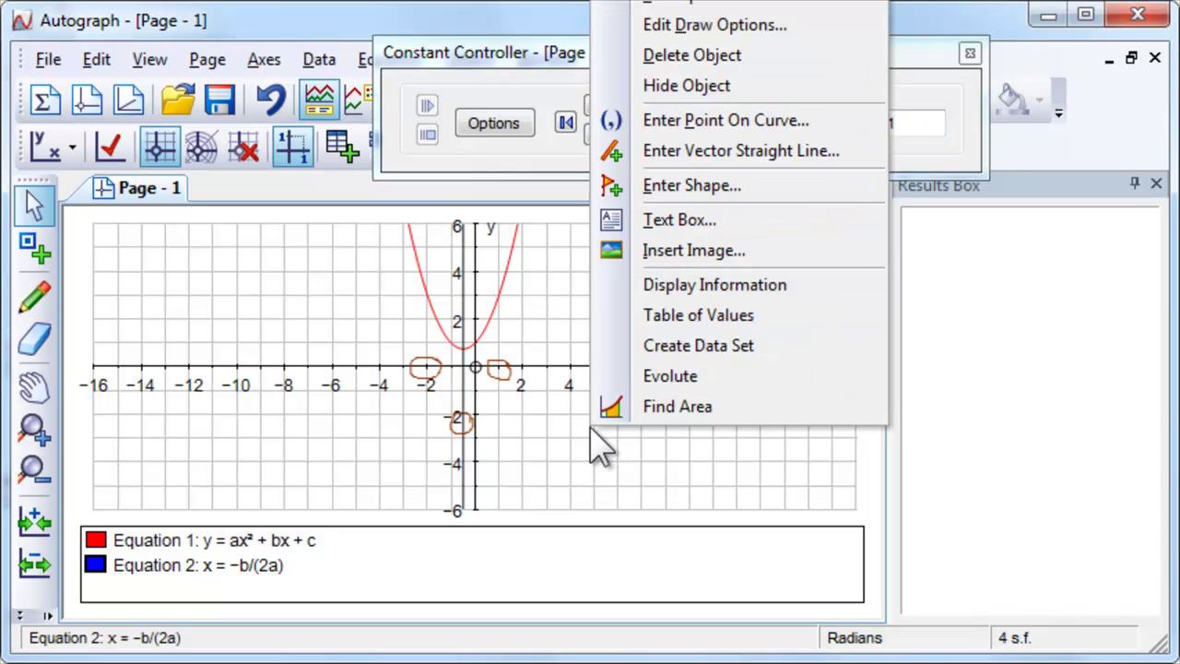
{"action": "left_click", "coordinate": [744, 55]}
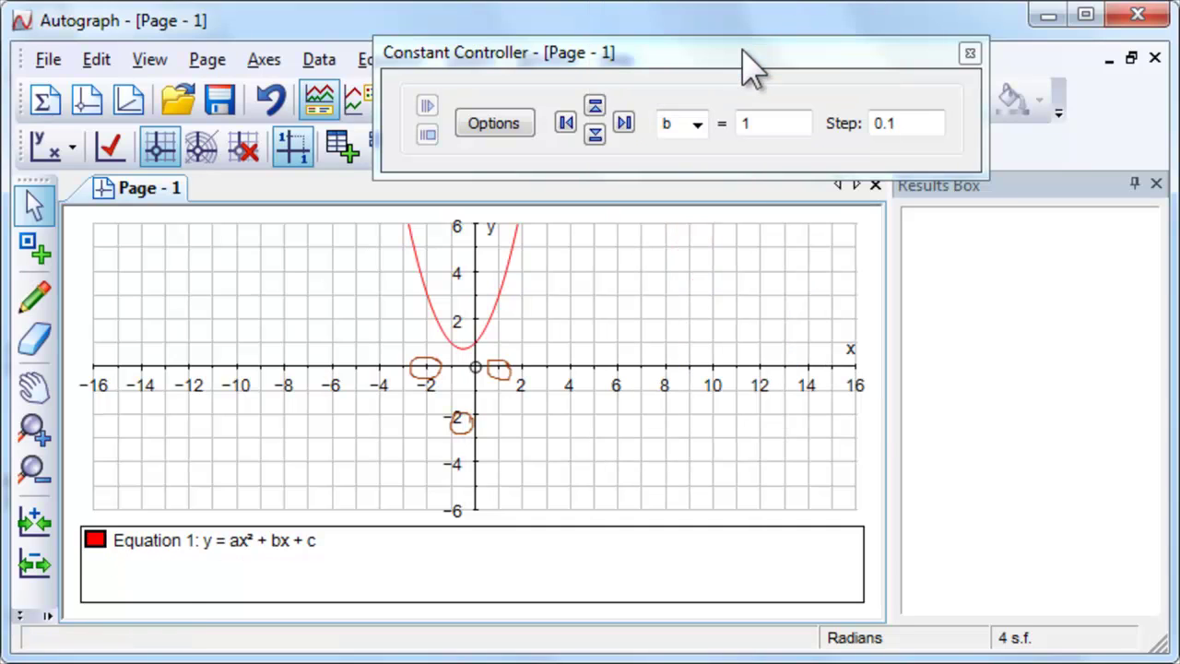
Select all scribbles and hide them
{"action": "left_click", "coordinate": [96, 59]}
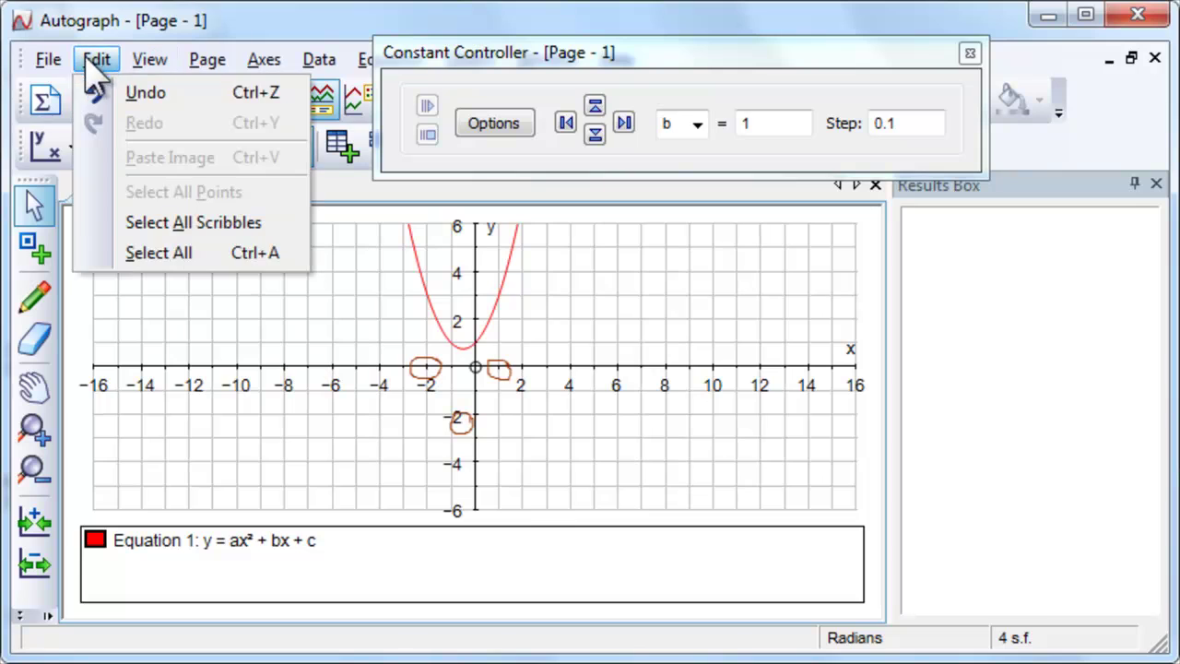
{"action": "left_click", "coordinate": [191, 222]}
{"action": "right_click", "coordinate": [197, 446]}
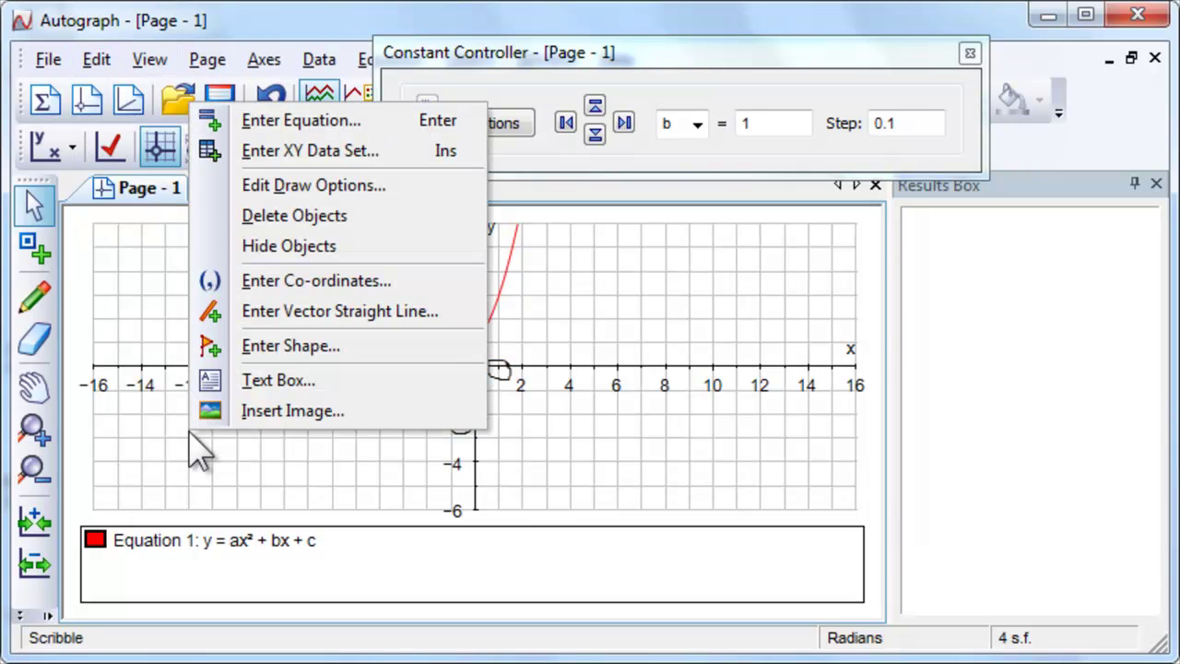
{"action": "left_click", "coordinate": [314, 216]}
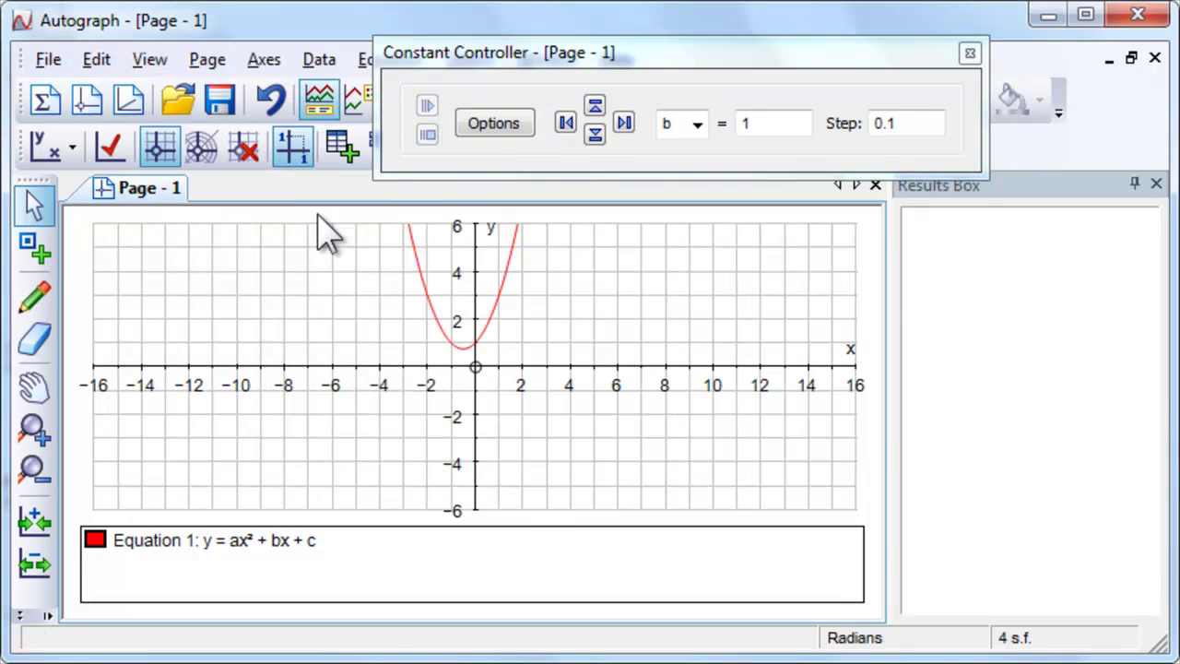
Close the Constant Controller and plot the point (b² − 4ac, 0)
{"action": "left_click", "coordinate": [969, 53]}
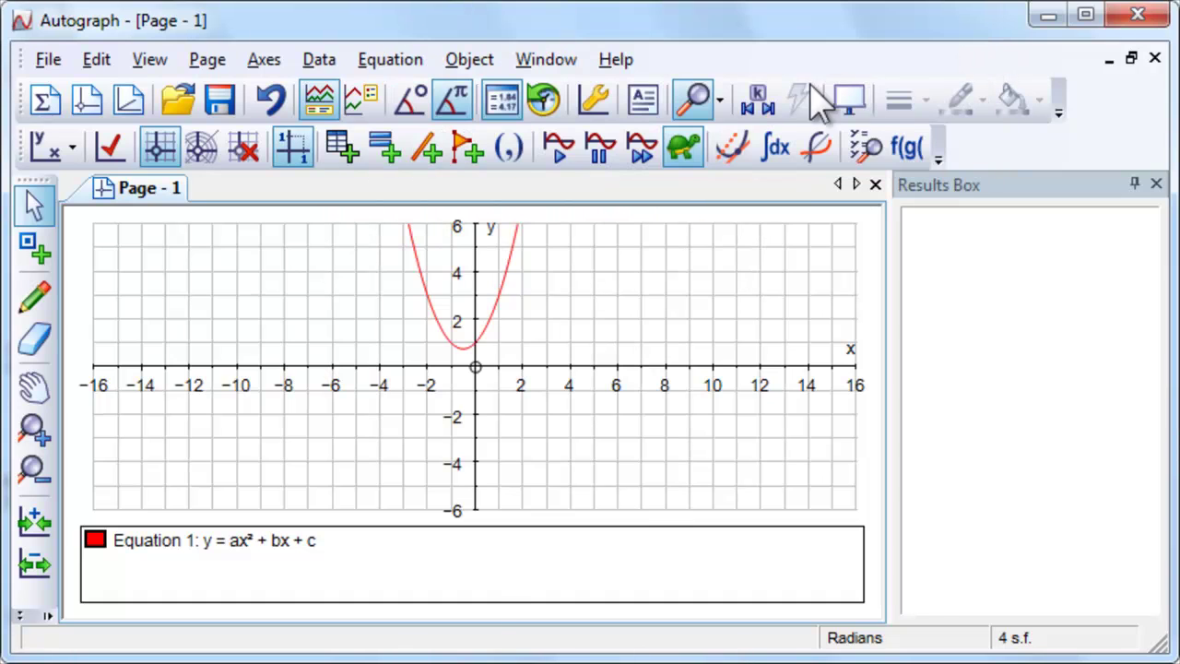
{"action": "left_click", "coordinate": [516, 155]}
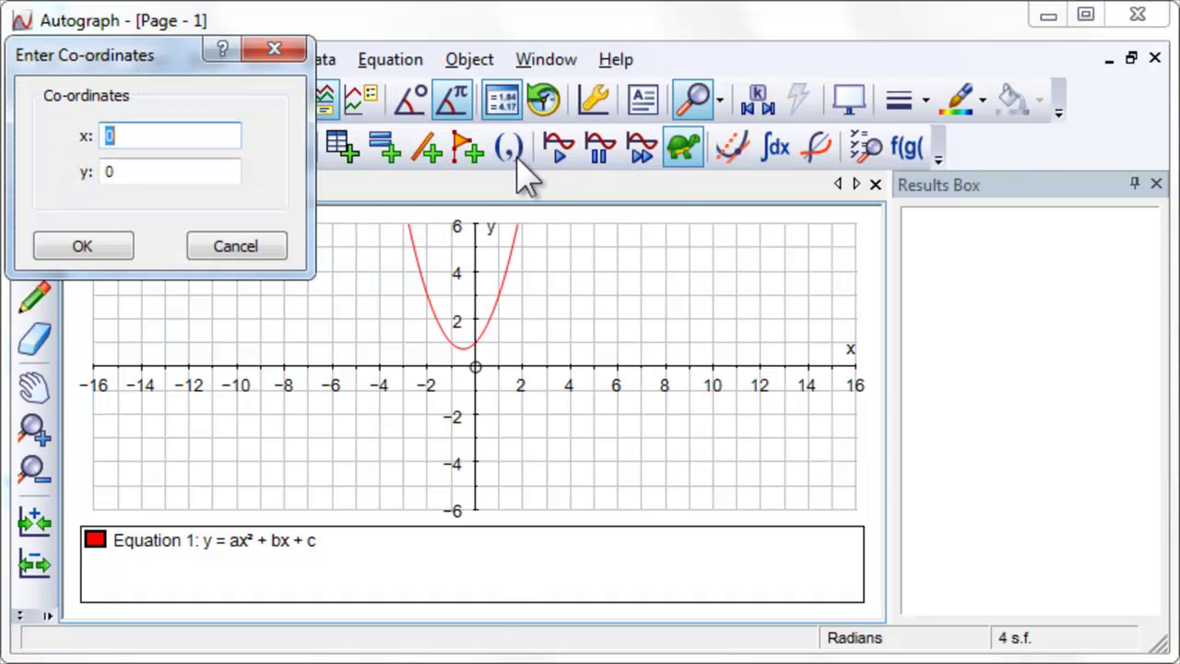
{"action": "type", "text": "b² − 4ac"}
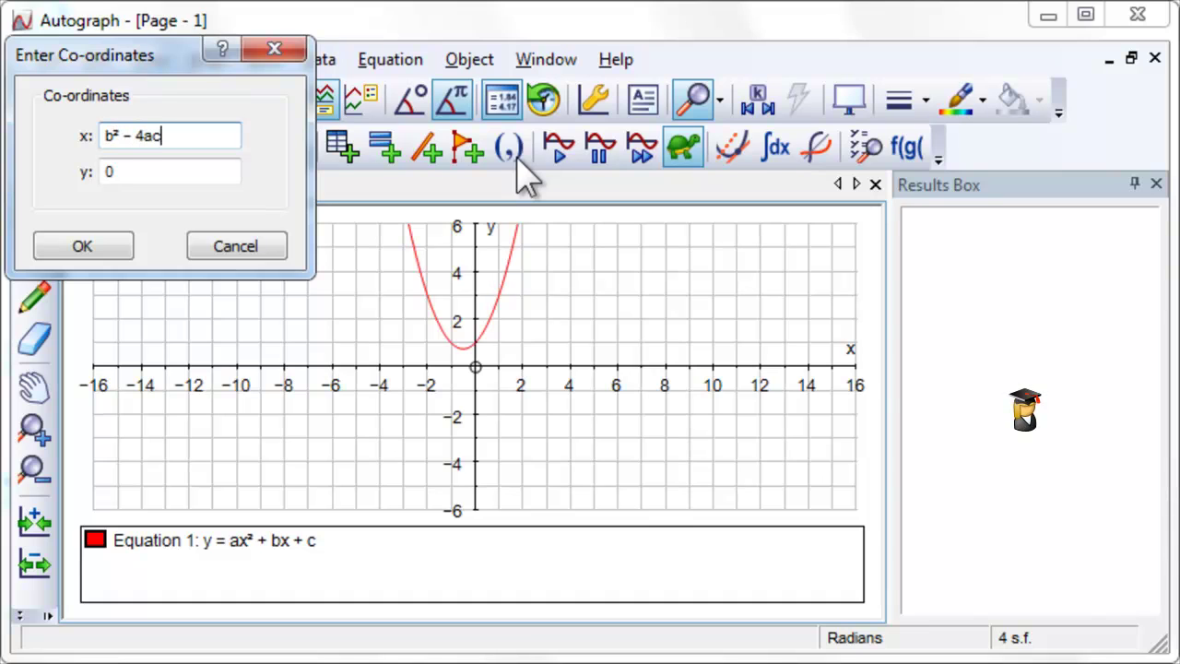
{"action": "left_click", "coordinate": [91, 247]}
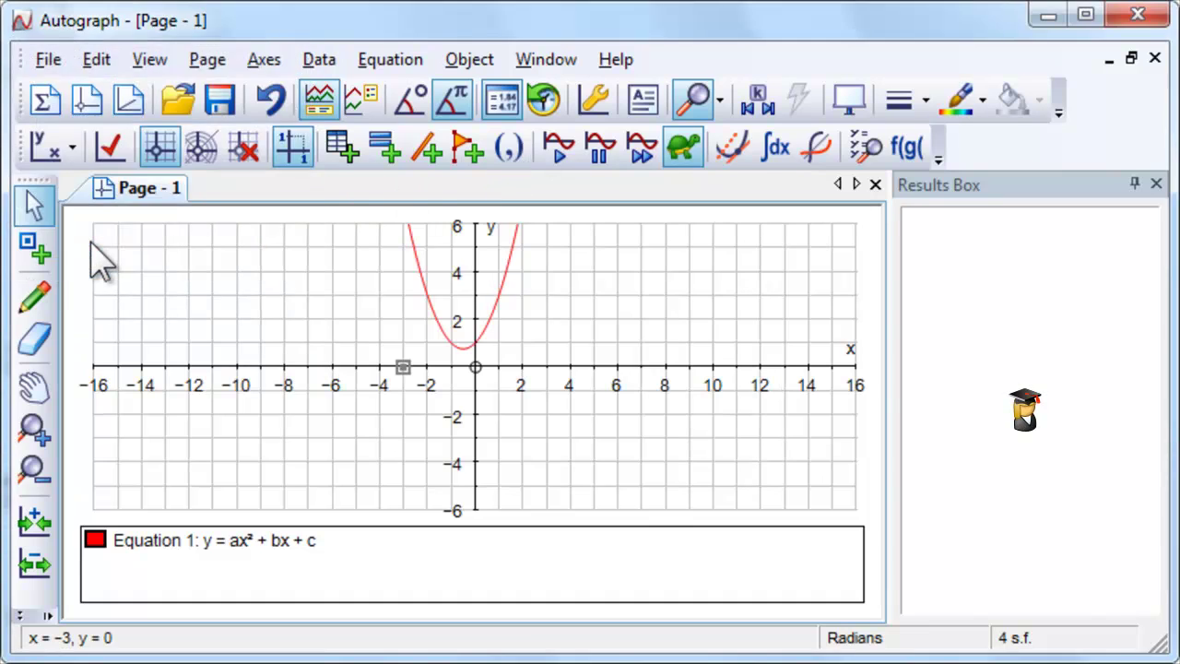
Draw a circle of radius 0.4 around the point
{"action": "right_click", "coordinate": [570, 481]}
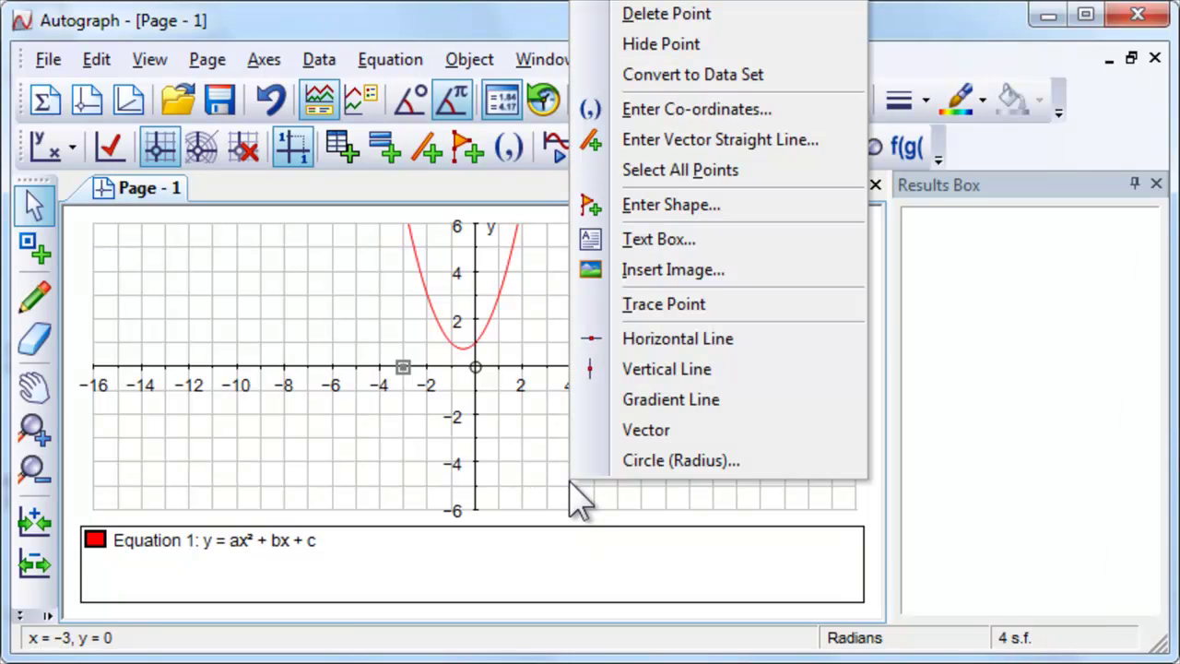
{"action": "left_click", "coordinate": [769, 486]}
{"action": "type", "text": "0.4"}
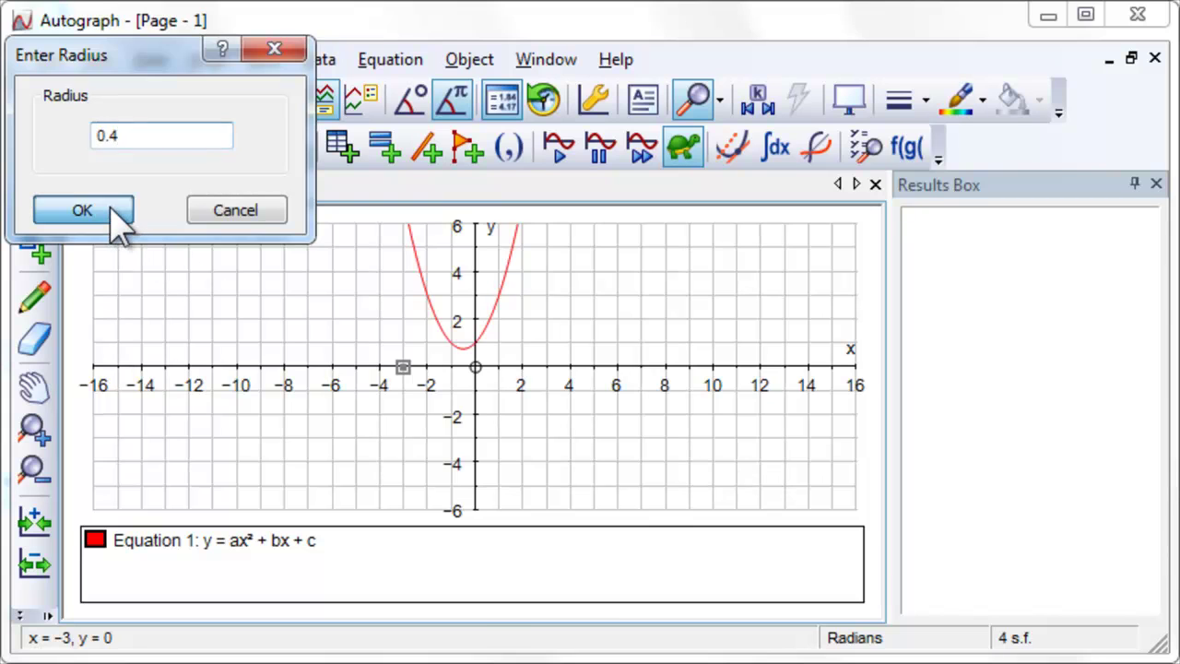
{"action": "left_click", "coordinate": [110, 211]}
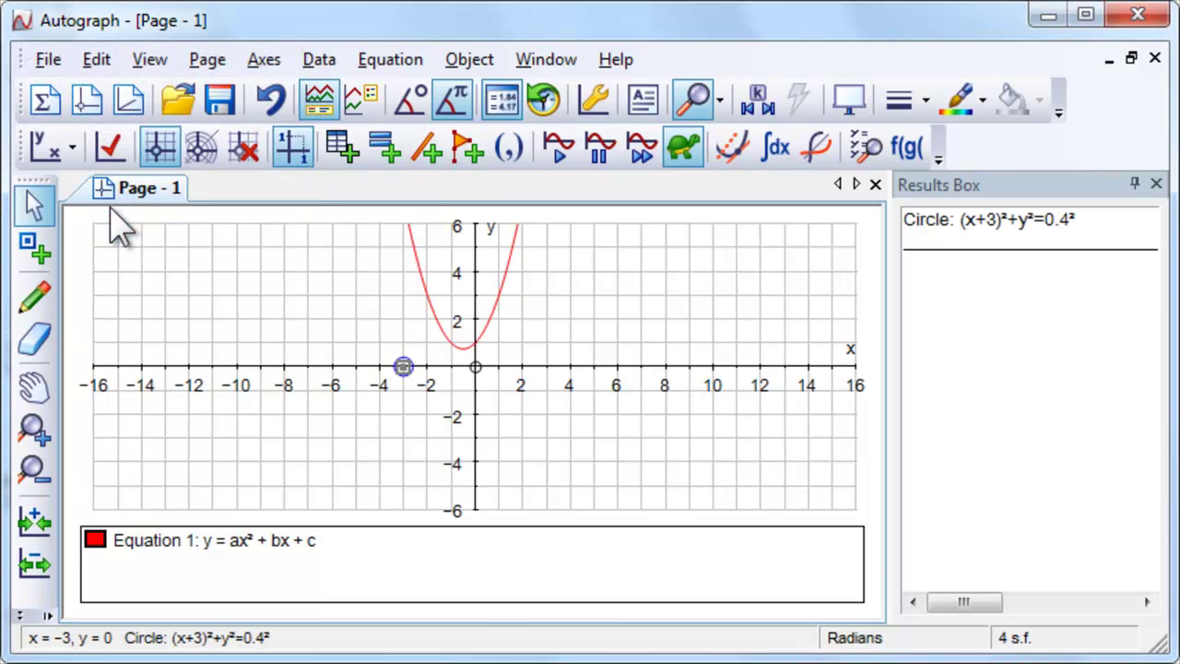
Add an unanchored text box for the point at top-left, and reopen the Constant Controller above the graph
{"action": "left_click", "coordinate": [644, 99]}
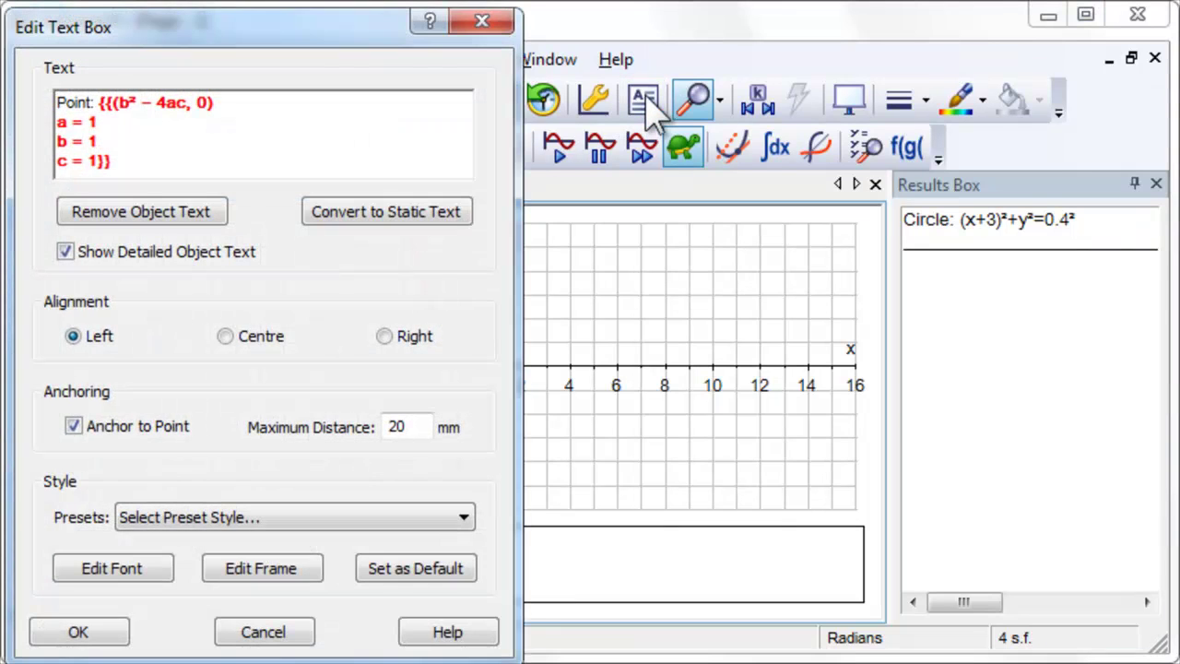
{"action": "left_click", "coordinate": [73, 426]}
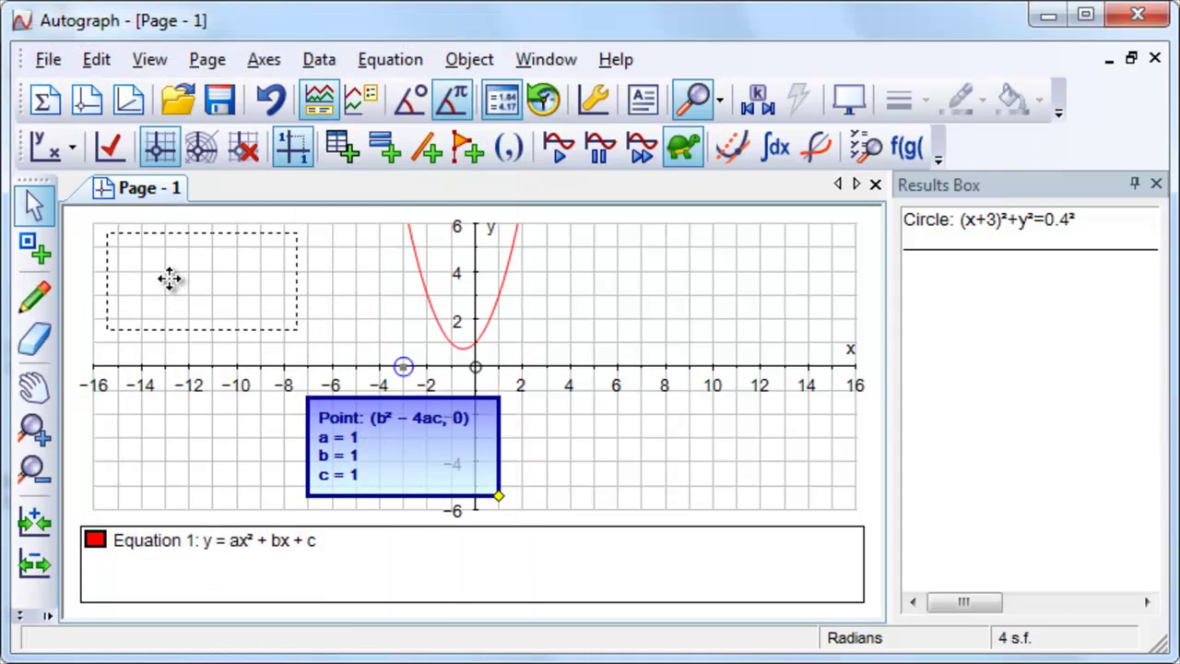
{"action": "left_click_drag", "start_coordinate": [168, 280], "coordinate": [164, 281]}
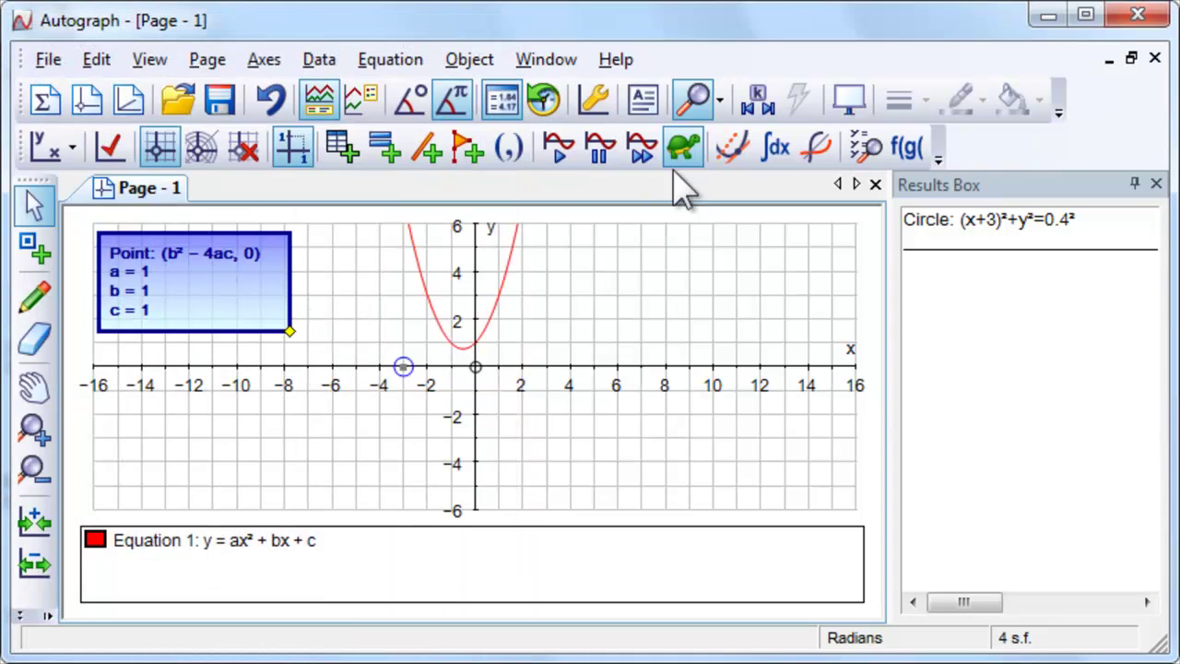
{"action": "left_click", "coordinate": [757, 100]}
{"action": "mouse_move", "coordinate": [410, 241]}
{"action": "left_mouse_down"}
{"action": "mouse_move", "coordinate": [579, 92]}
{"action": "mouse_move", "coordinate": [571, 81]}
{"action": "left_mouse_up"}
Step constant b up, then down to −2.4, sliding the circled point
{"action": "left_click", "coordinate": [451, 103]}
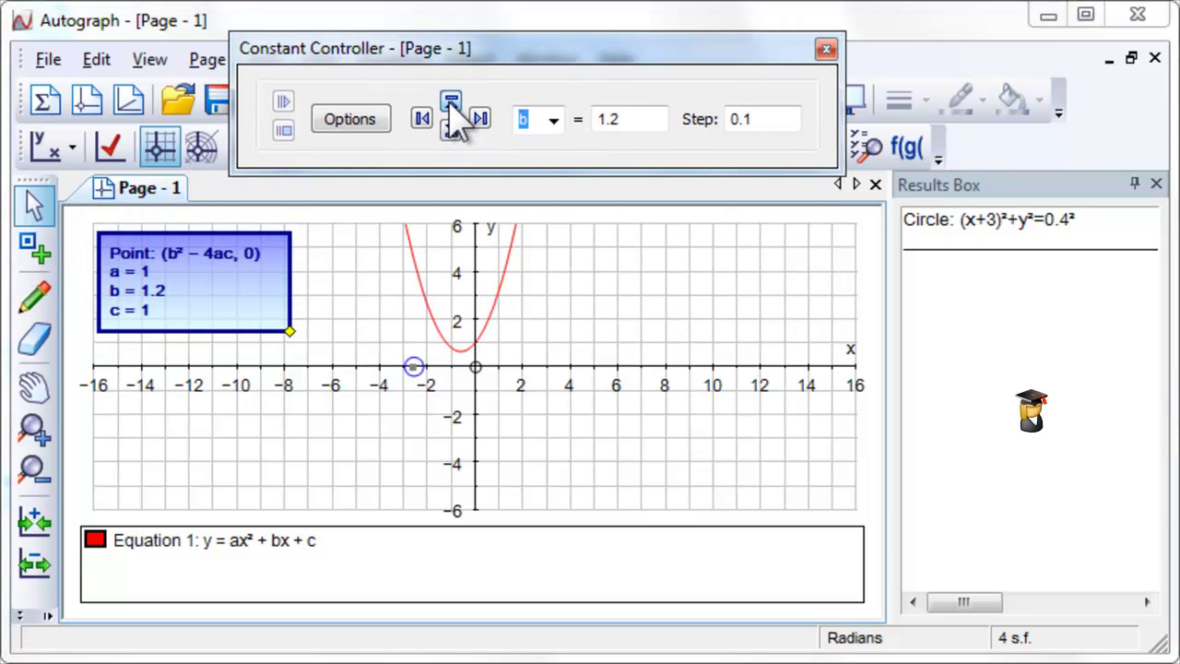
{"action": "left_click", "coordinate": [451, 103]}
{"action": "left_click", "coordinate": [451, 103]}
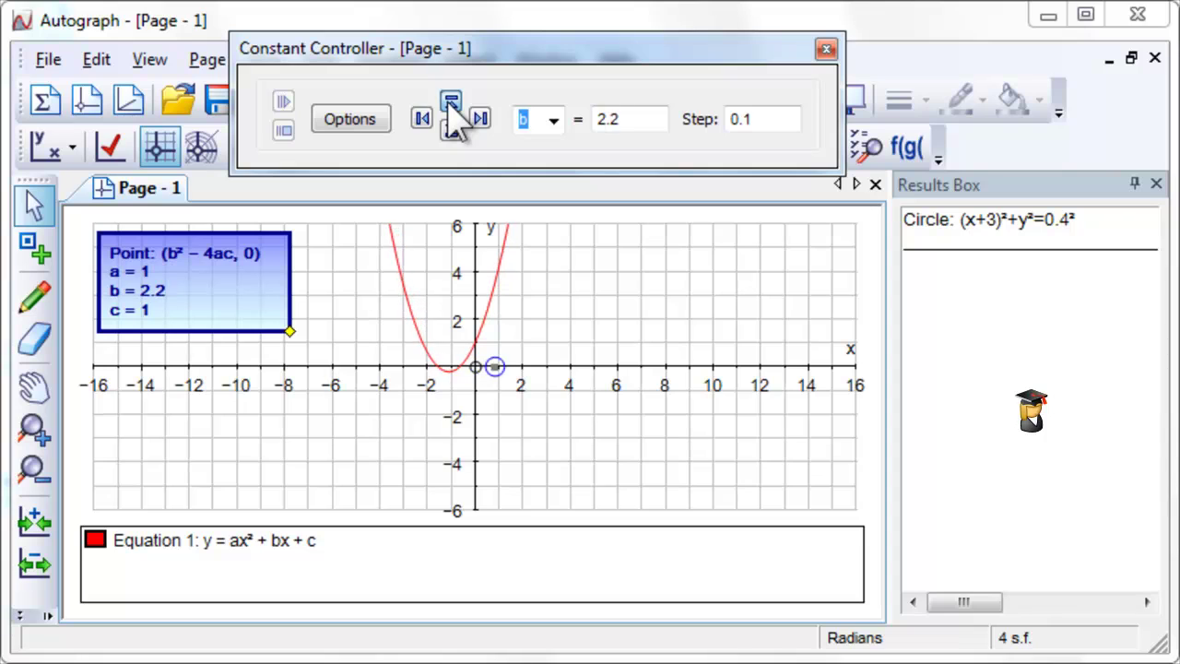
{"action": "left_click", "coordinate": [451, 103]}
{"action": "left_click", "coordinate": [451, 131]}
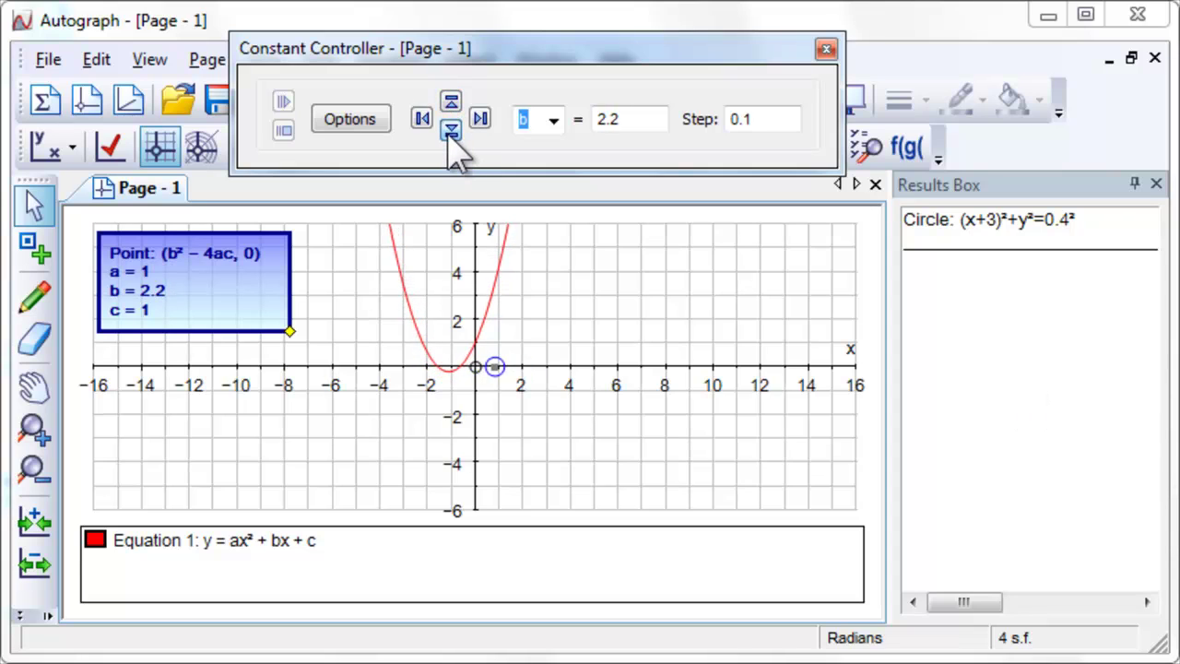
{"action": "left_click", "coordinate": [451, 131]}
{"action": "left_click", "coordinate": [450, 131]}
{"action": "left_click", "coordinate": [451, 131]}
{"action": "left_click", "coordinate": [451, 131]}
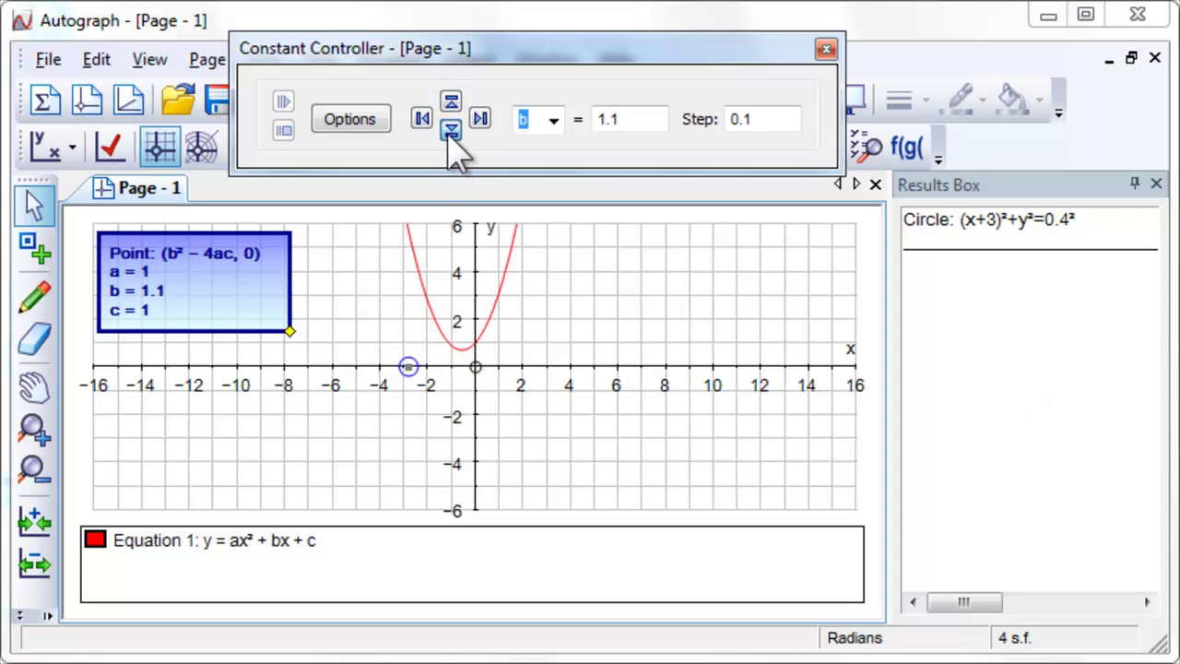
{"action": "left_click", "coordinate": [450, 131]}
{"action": "left_click", "coordinate": [451, 130]}
{"action": "left_click", "coordinate": [451, 130]}
{"action": "left_click", "coordinate": [451, 131]}
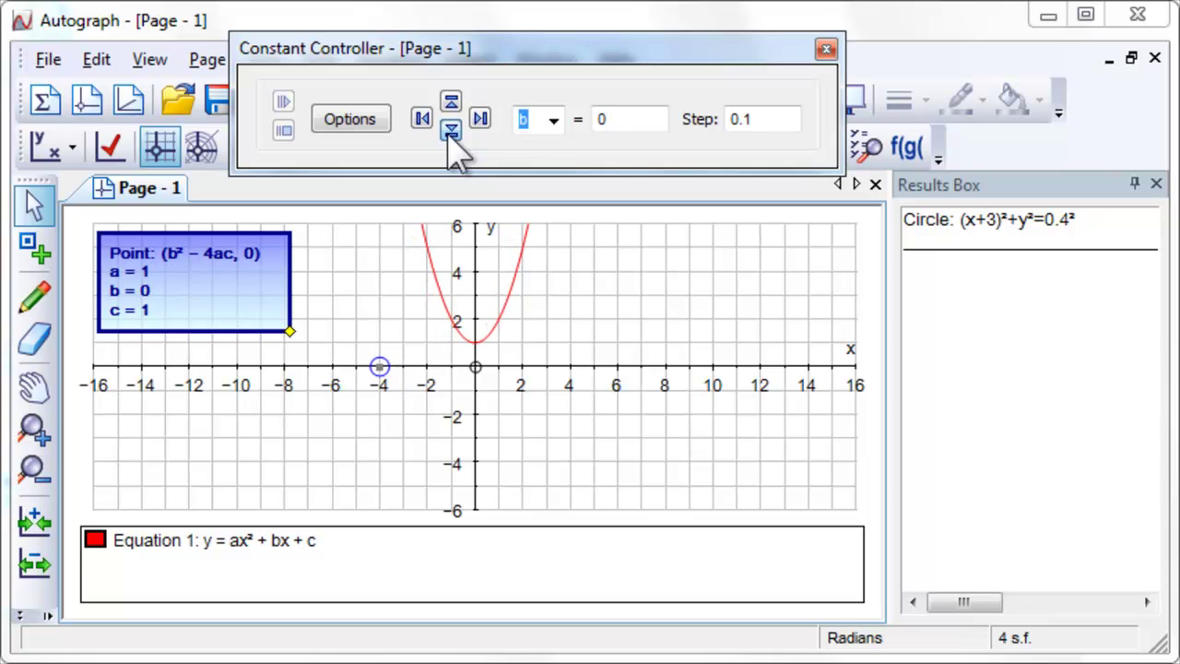
{"action": "left_click", "coordinate": [451, 130]}
{"action": "left_click", "coordinate": [451, 131]}
{"action": "left_click", "coordinate": [450, 131]}
{"action": "left_click", "coordinate": [451, 131]}
{"action": "left_click", "coordinate": [451, 131]}
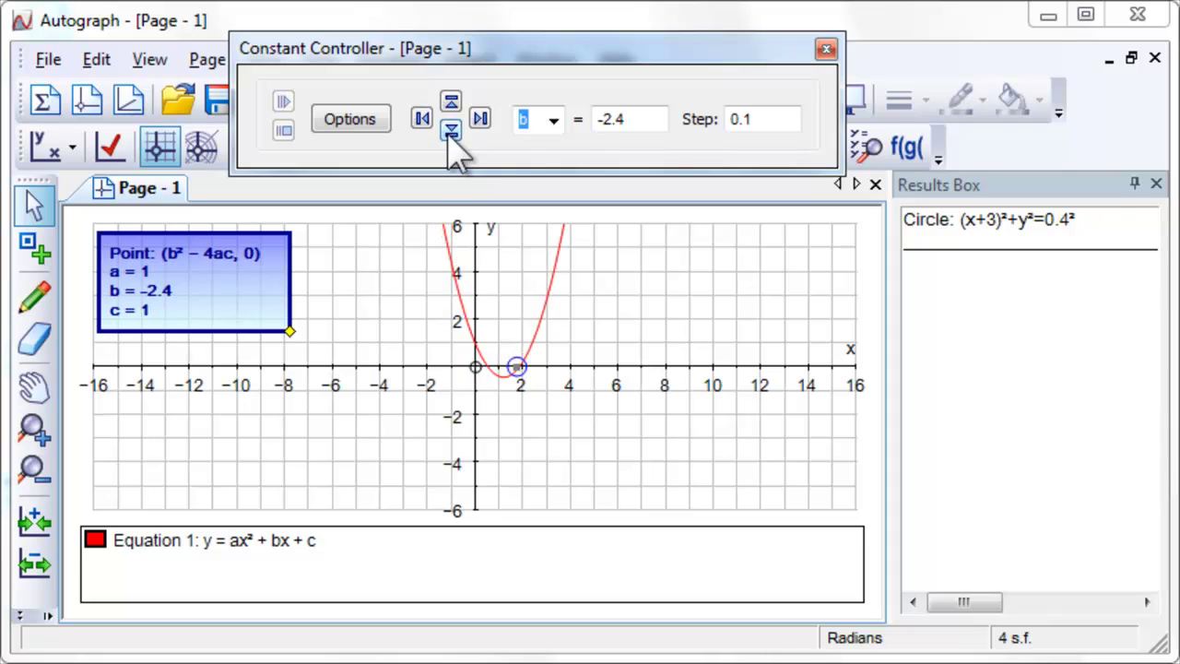
Step constant a up once and back down to 1
{"action": "left_click", "coordinate": [554, 120]}
{"action": "left_click", "coordinate": [526, 153]}
{"action": "left_click", "coordinate": [451, 103]}
{"action": "left_click", "coordinate": [451, 103]}
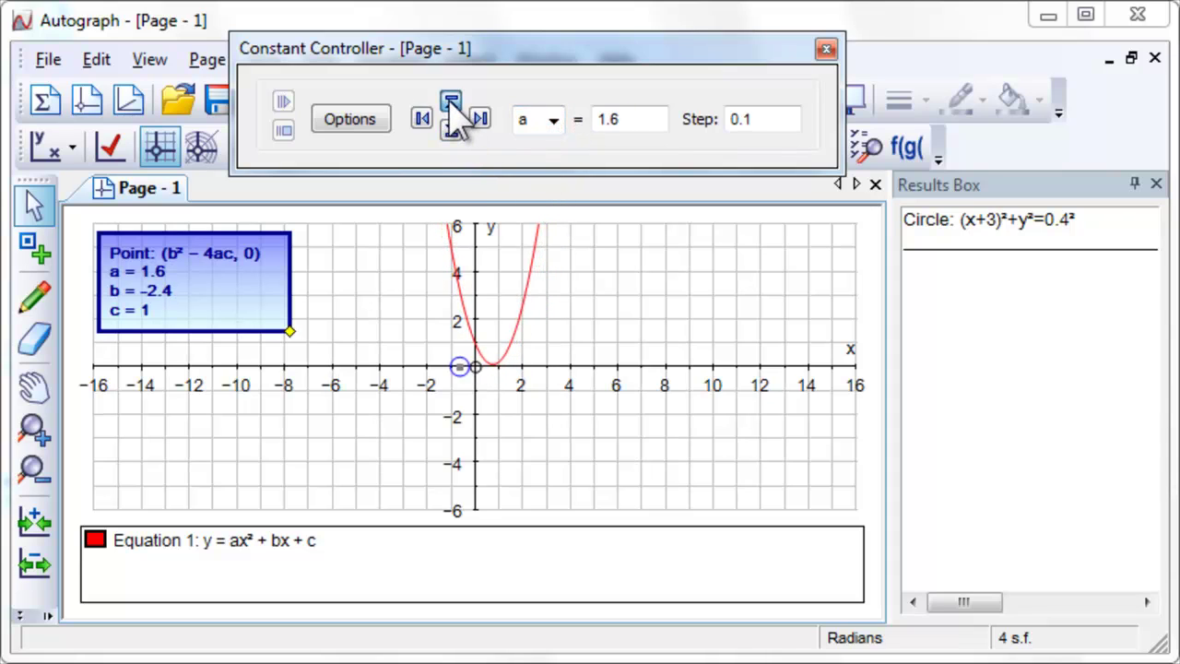
{"action": "left_click", "coordinate": [451, 131]}
{"action": "left_click", "coordinate": [451, 130]}
{"action": "left_click", "coordinate": [451, 131]}
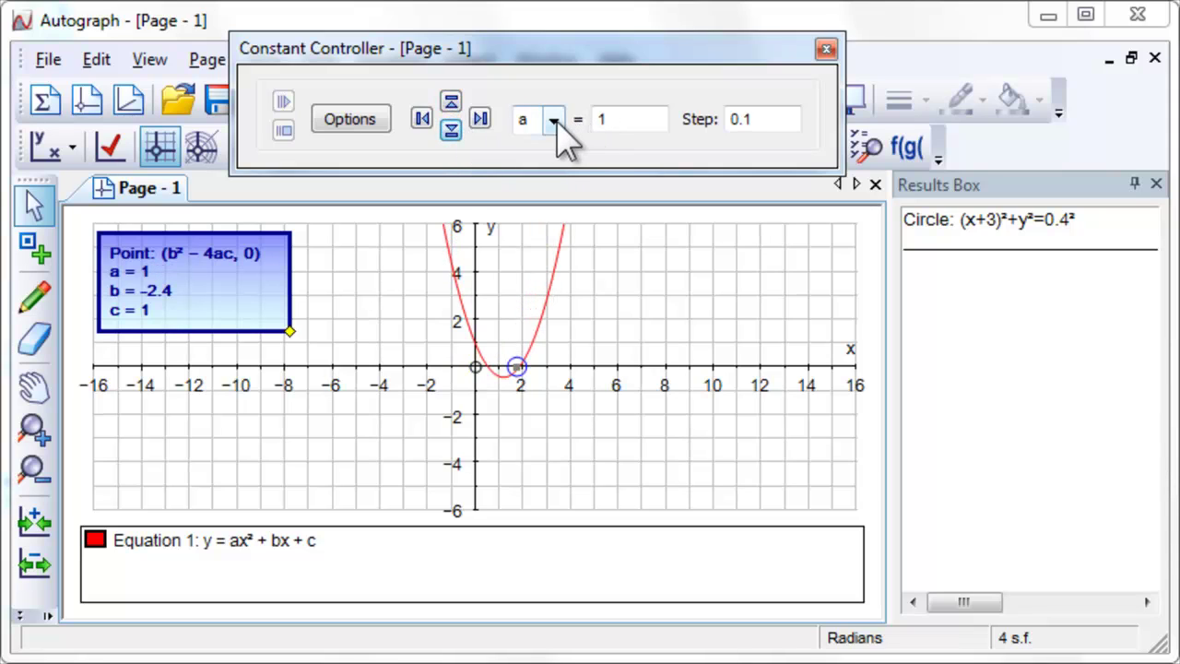
Raise constant c step by step to 1.8
{"action": "left_click", "coordinate": [553, 120]}
{"action": "left_click", "coordinate": [544, 184]}
{"action": "left_click", "coordinate": [450, 103]}
{"action": "double_click", "coordinate": [451, 103]}
{"action": "left_click", "coordinate": [451, 103]}
{"action": "double_click", "coordinate": [451, 103]}
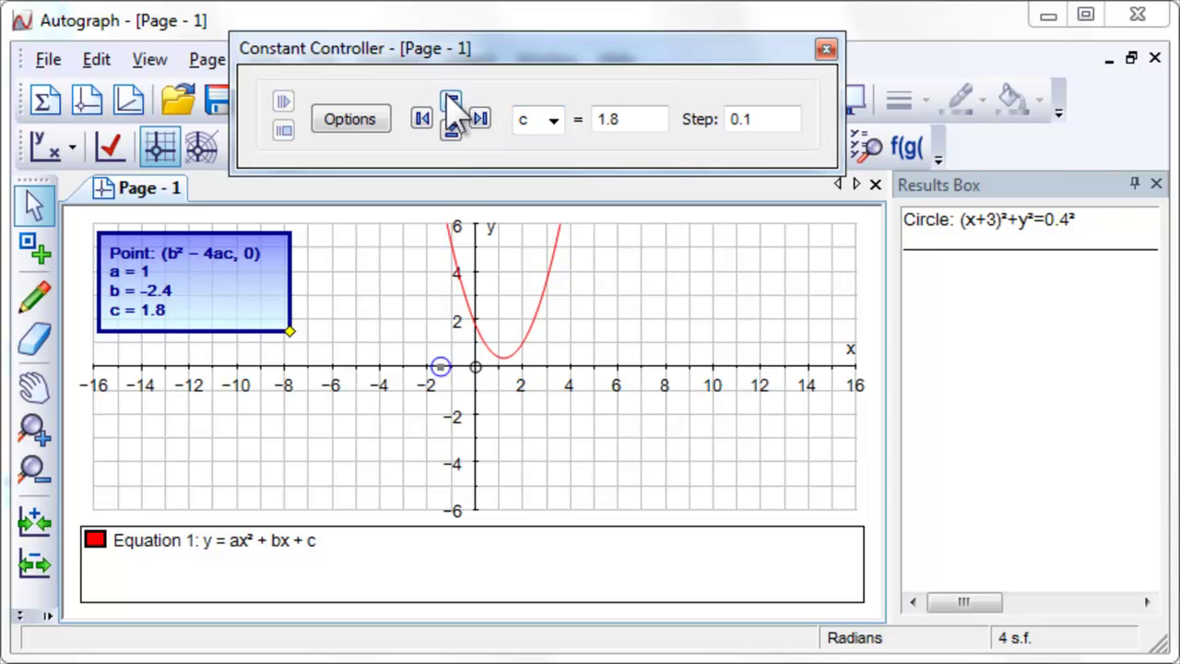